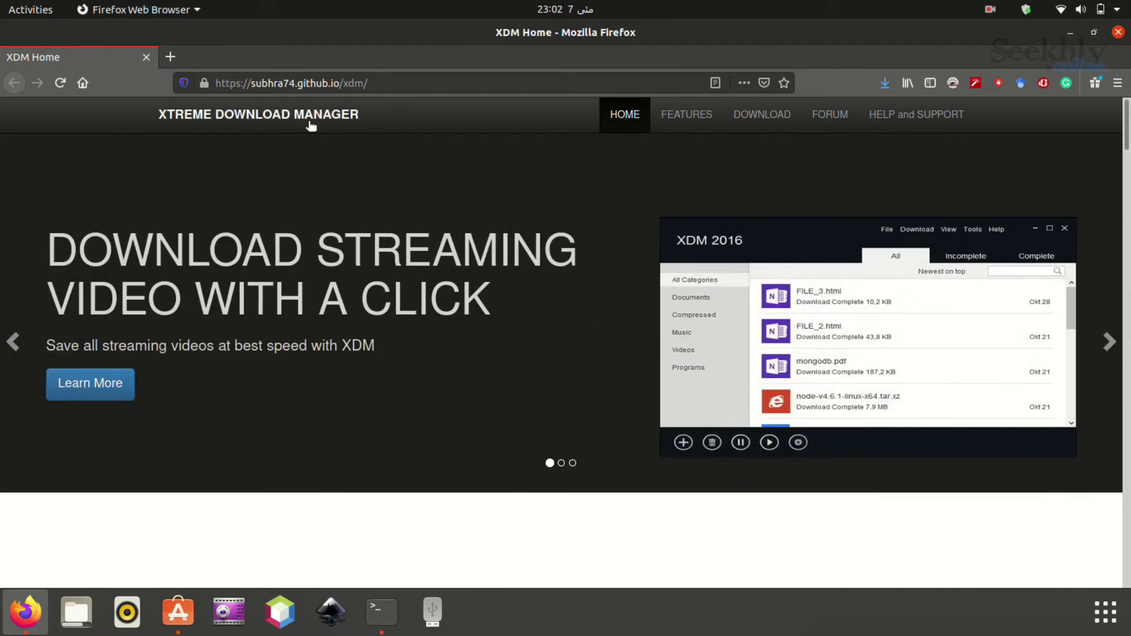
# Step: Download the XDM 7.2.10 Linux installer as a saved file and check its download progress
pyautogui.scroll(-15, 450, 345)
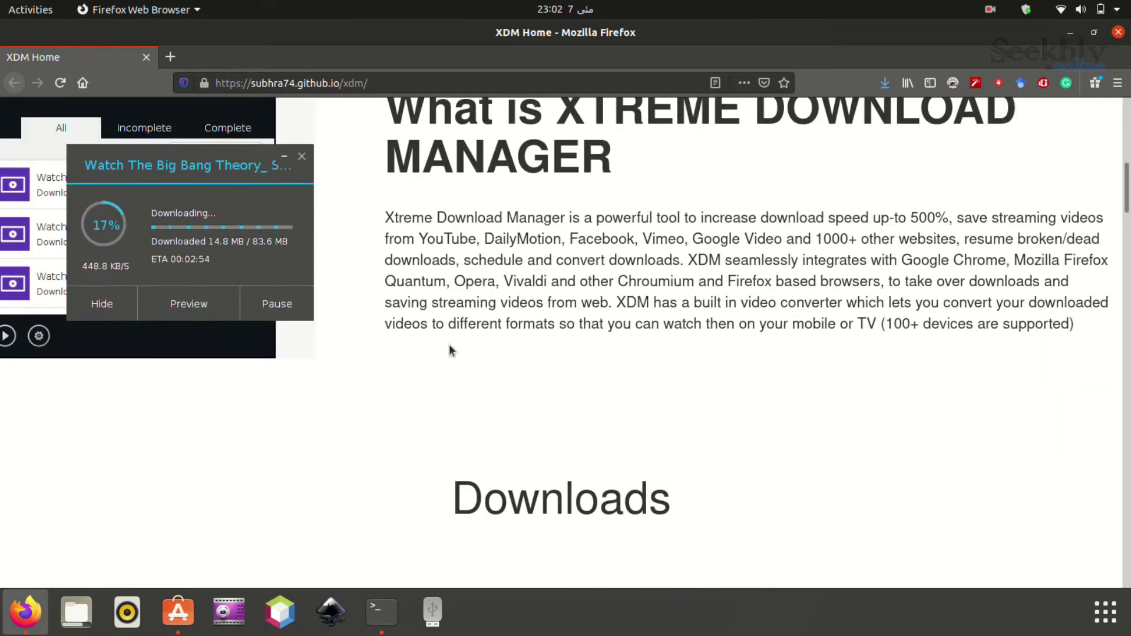
pyautogui.scroll(4, 449, 348)
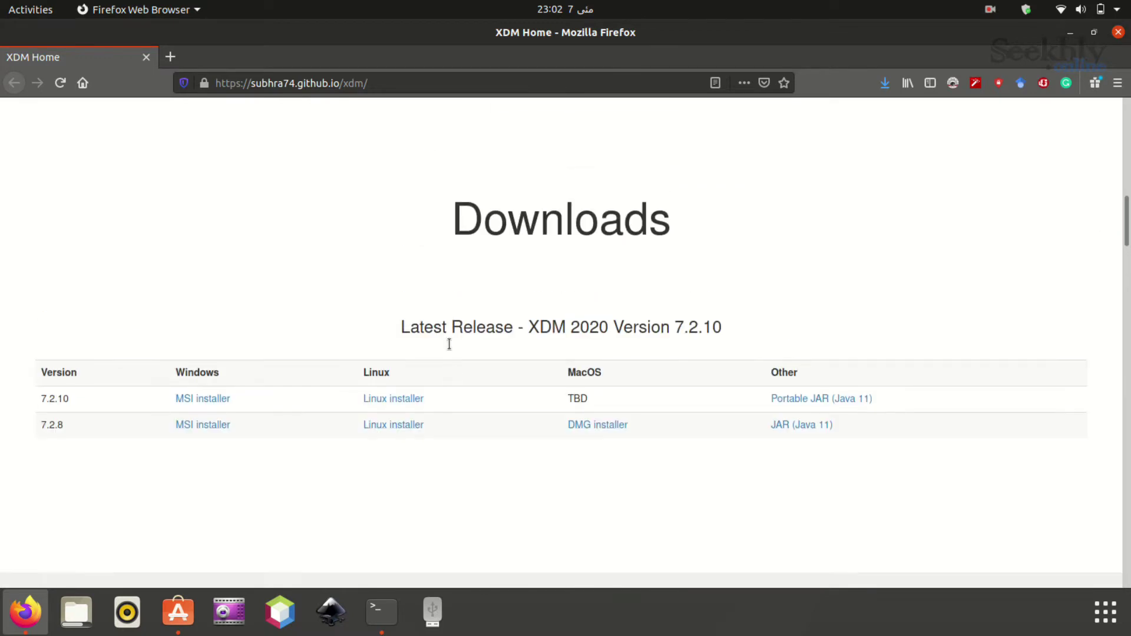
pyautogui.scroll(-1, 449, 348)
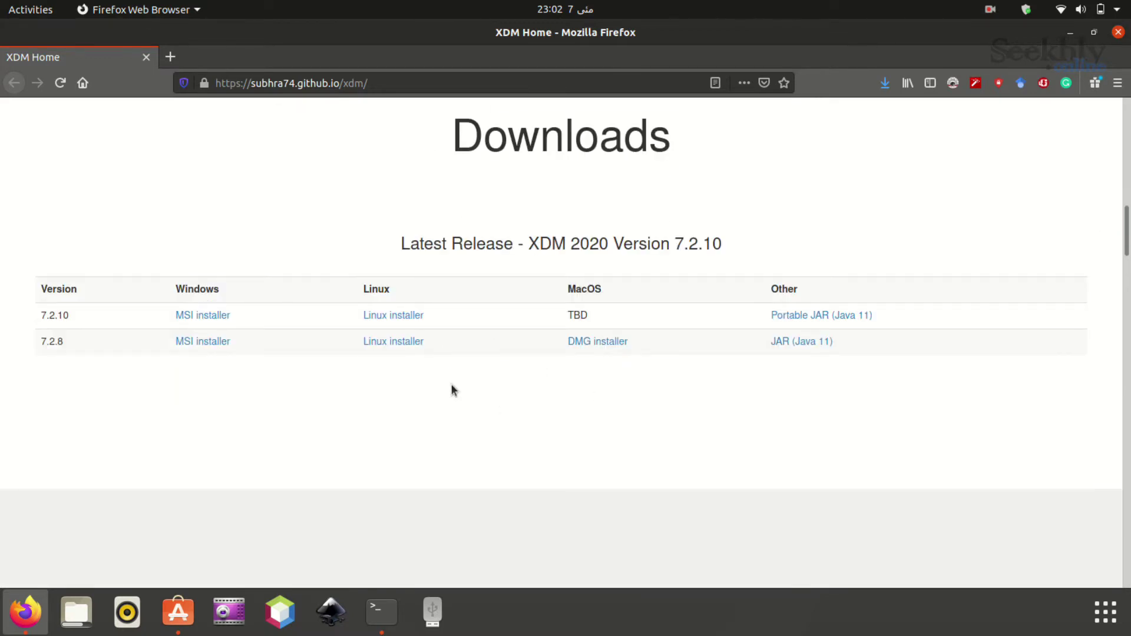
pyautogui.click(407, 316)
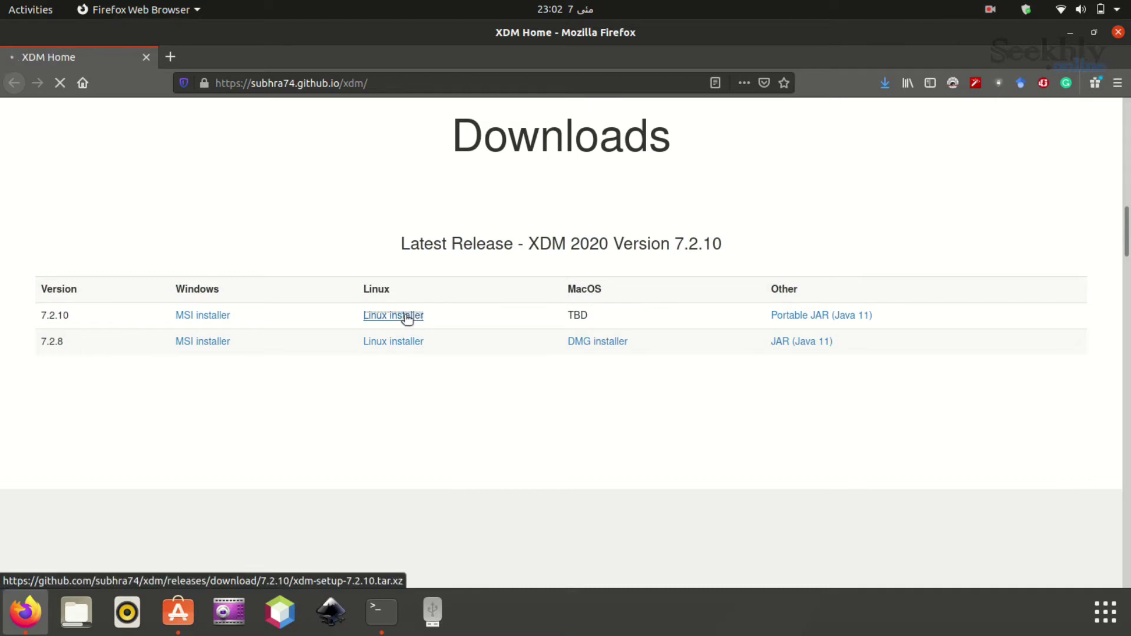
pyautogui.scroll(-3, 482, 432)
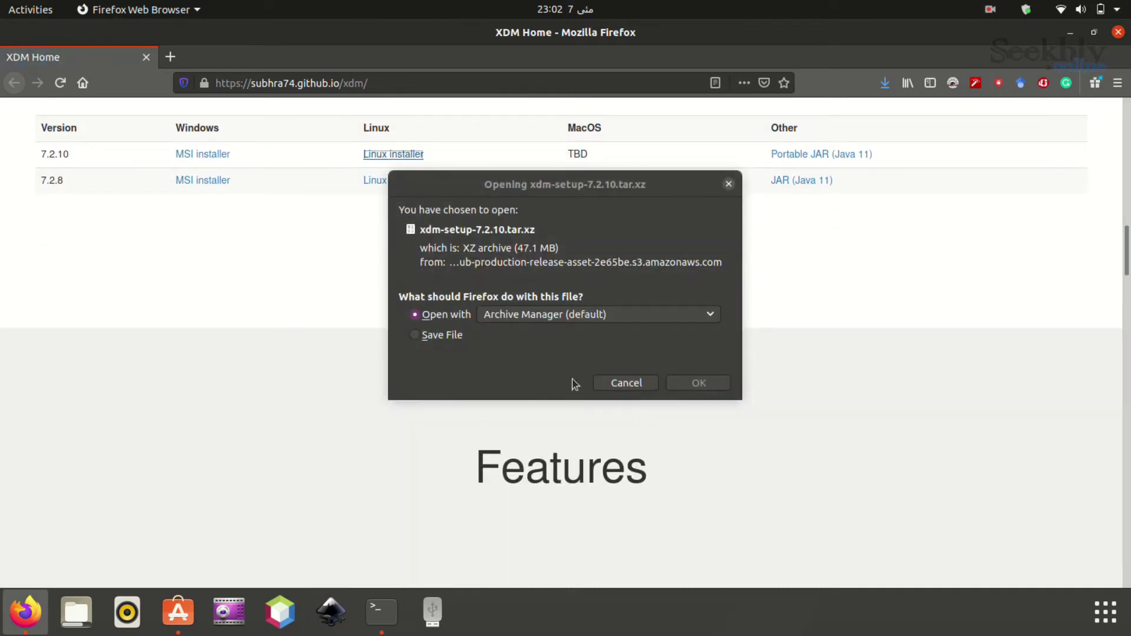
pyautogui.click(454, 336)
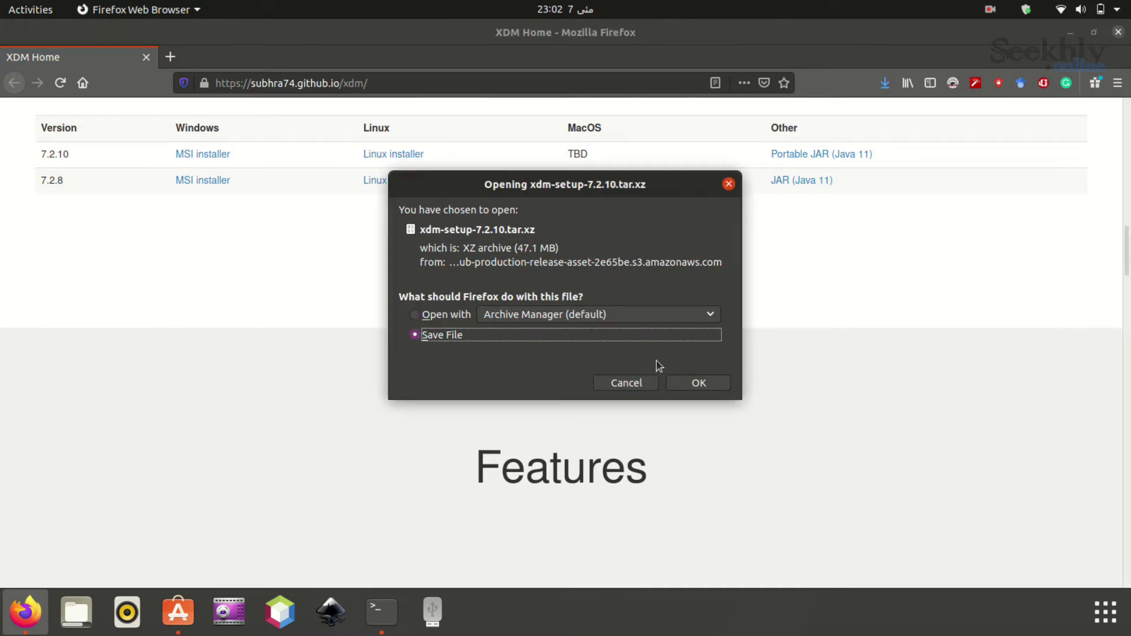
pyautogui.click(702, 386)
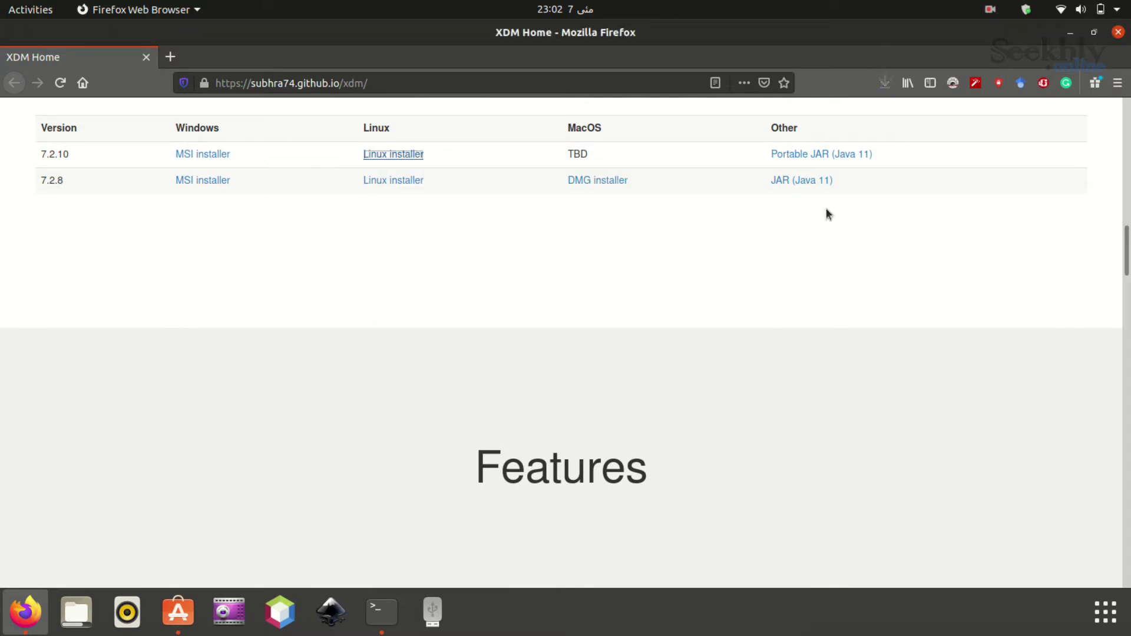
pyautogui.click(883, 85)
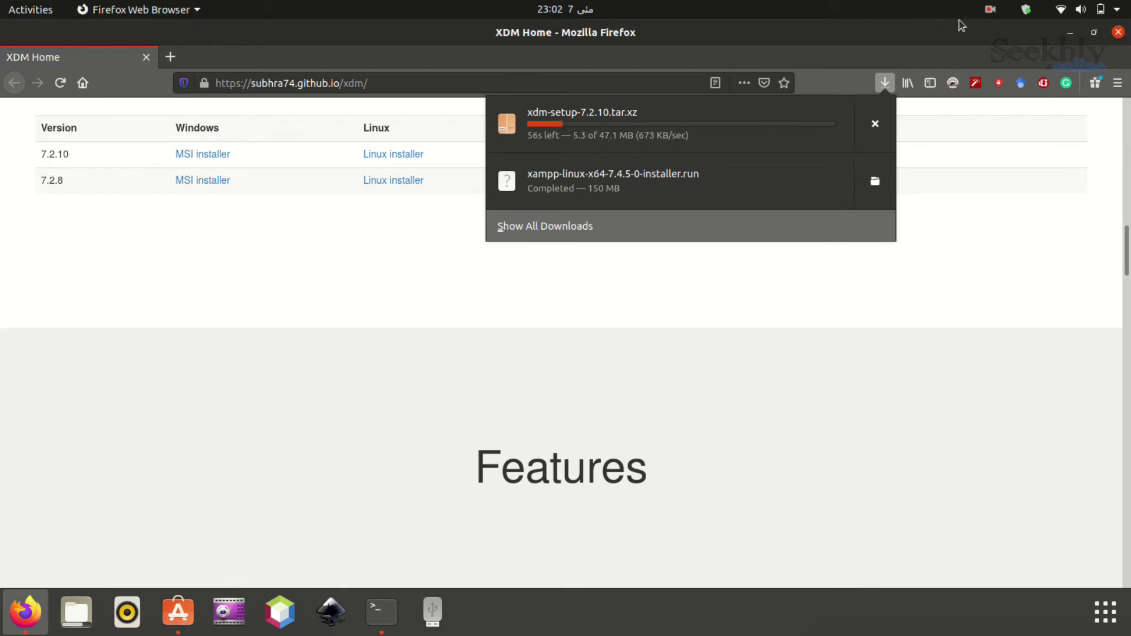
pyautogui.click(981, 42)
pyautogui.click(994, 6)
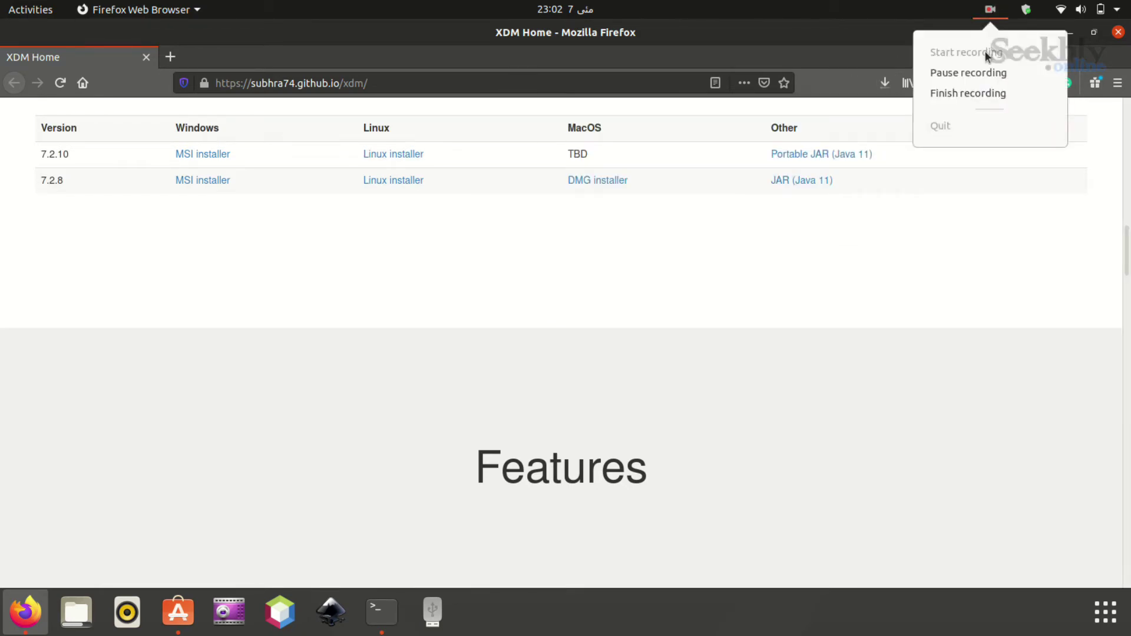
pyautogui.click(952, 71)
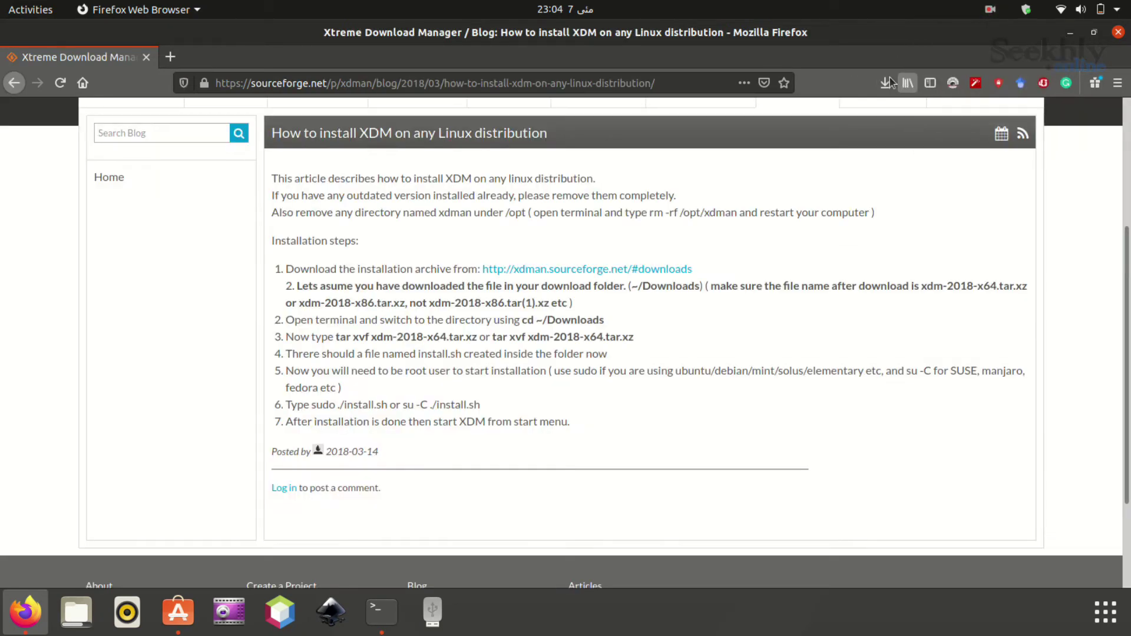
# Step: Show the downloaded xdm-setup-7.2.10.tar.xz in its containing folder and extract it there
pyautogui.click(883, 88)
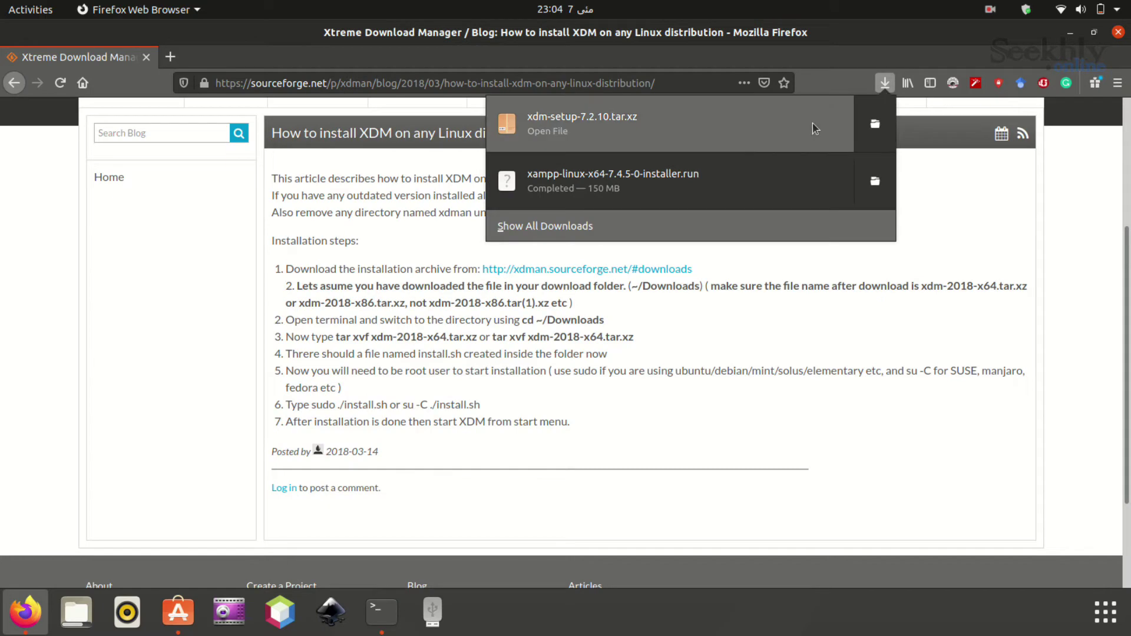
pyautogui.click(875, 124)
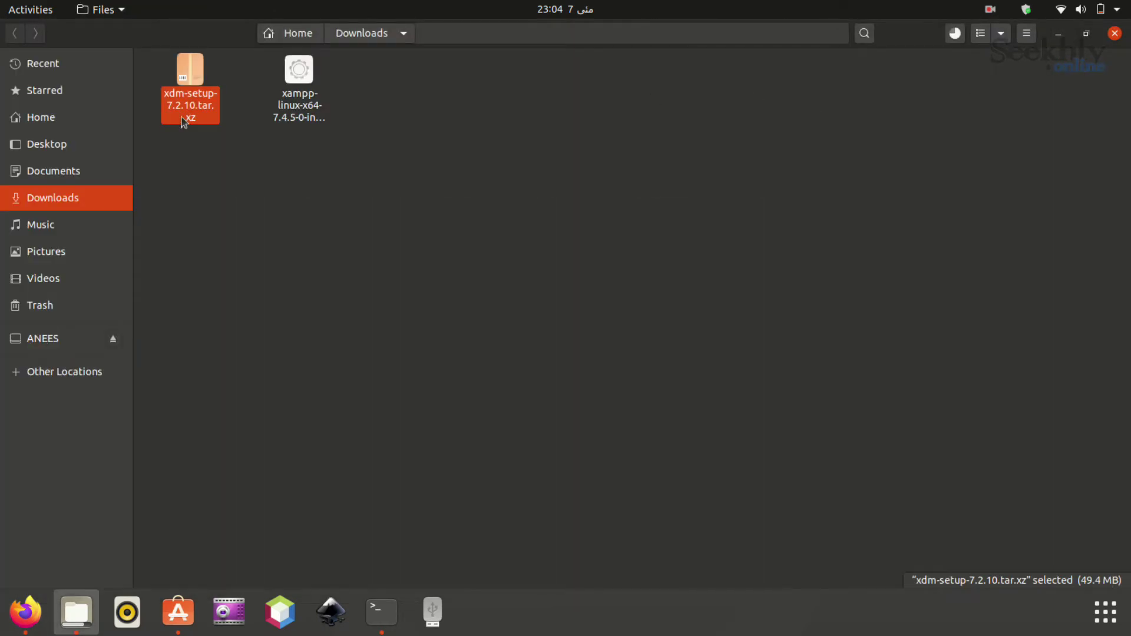
pyautogui.click(227, 156)
pyautogui.click(192, 97)
pyautogui.rightClick(192, 97)
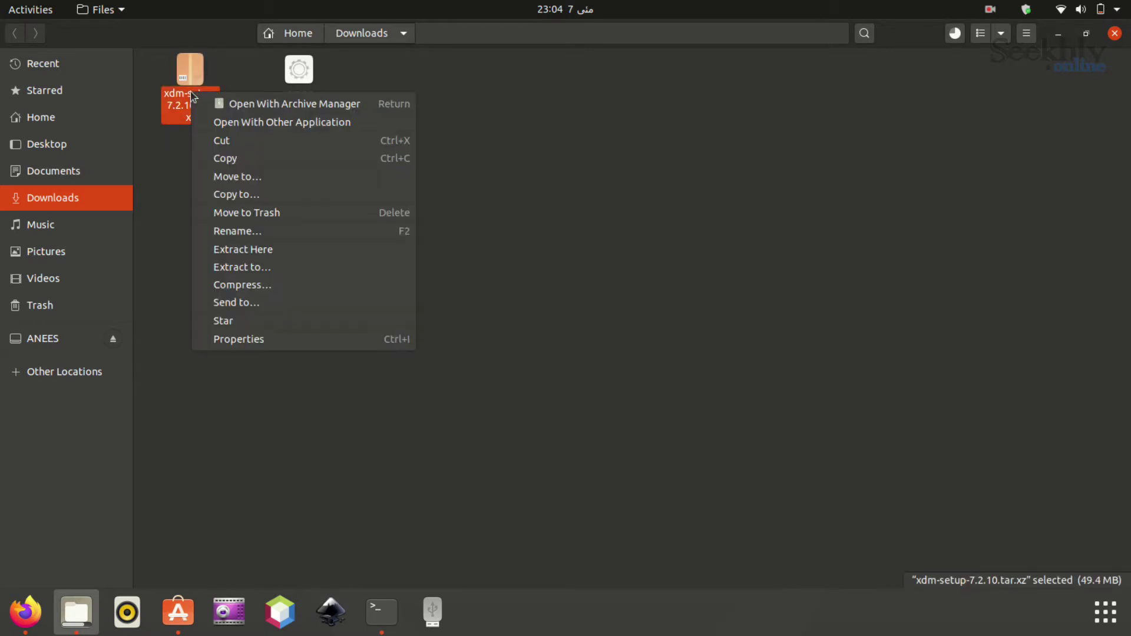
pyautogui.click(271, 256)
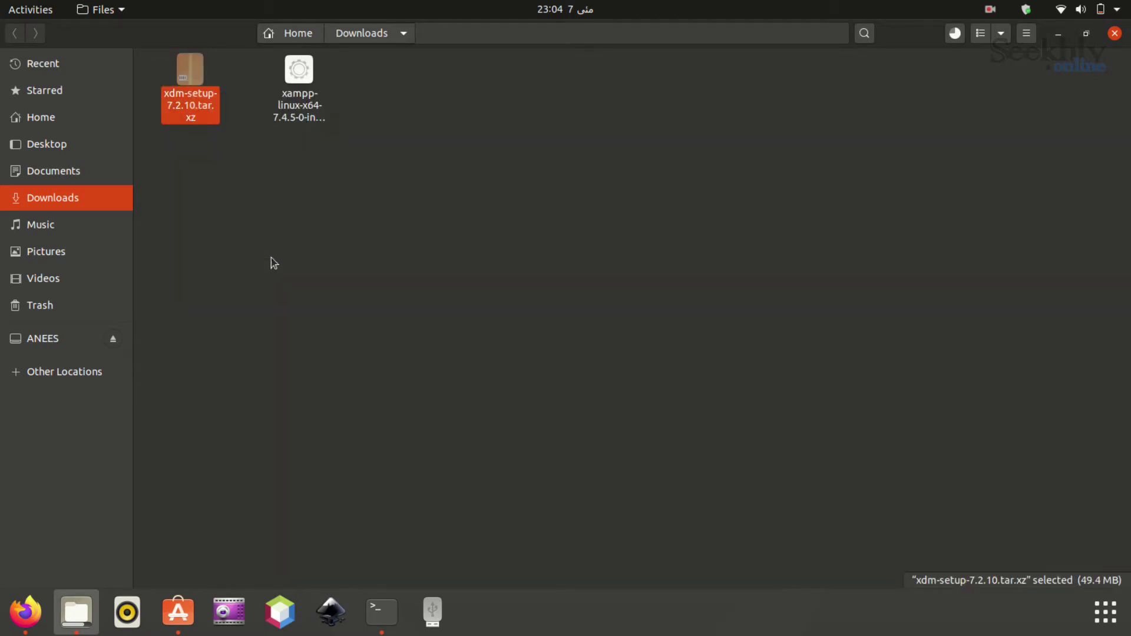
# Step: Open the extracted xdm-setup-7.2.10 folder and start a terminal in that location
pyautogui.doubleClick(195, 96)
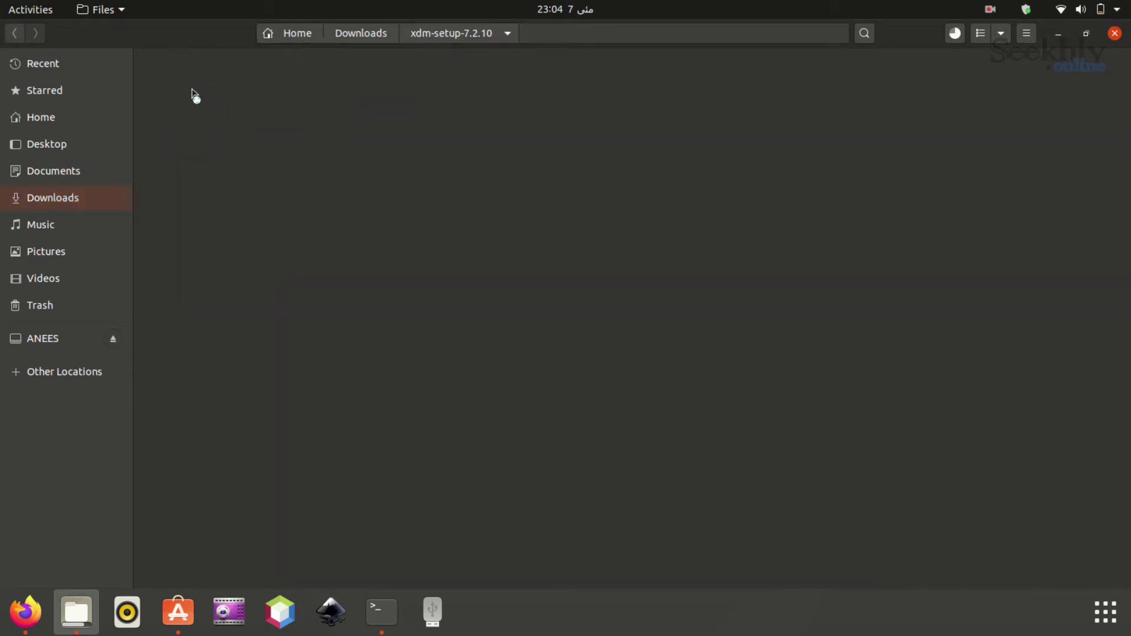
pyautogui.click(199, 94)
pyautogui.click(373, 158)
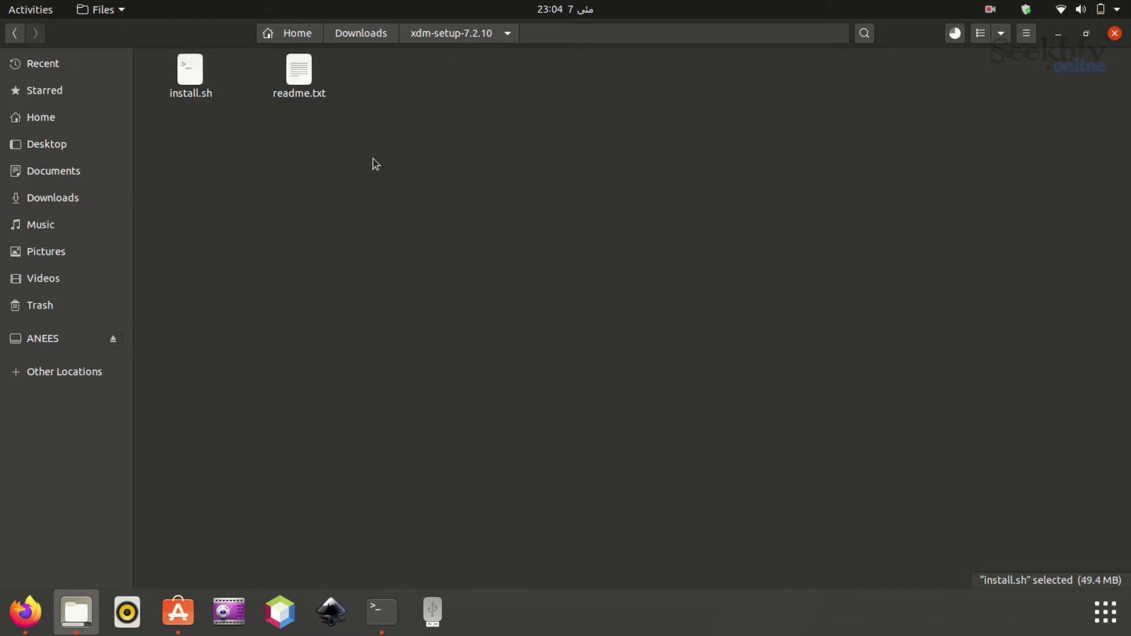
pyautogui.rightClick(373, 158)
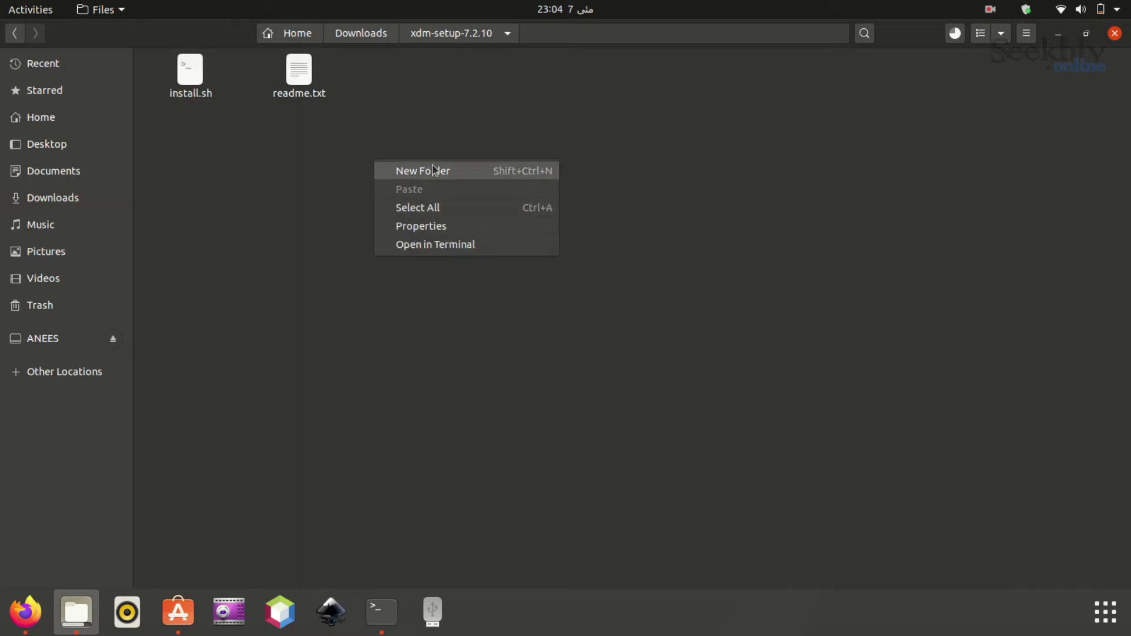
pyautogui.click(455, 243)
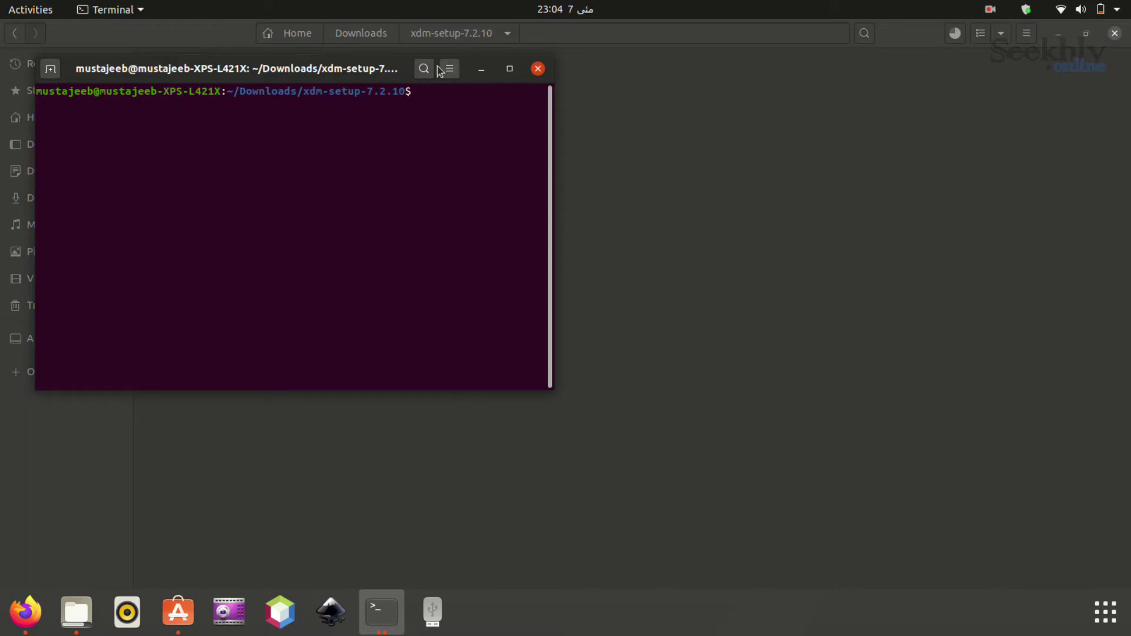
pyautogui.moveTo(394, 66); pyautogui.dragTo(625, 245)
# Step: Start a root shell with "sudo sh" and enter the account password
pyautogui.write('s')
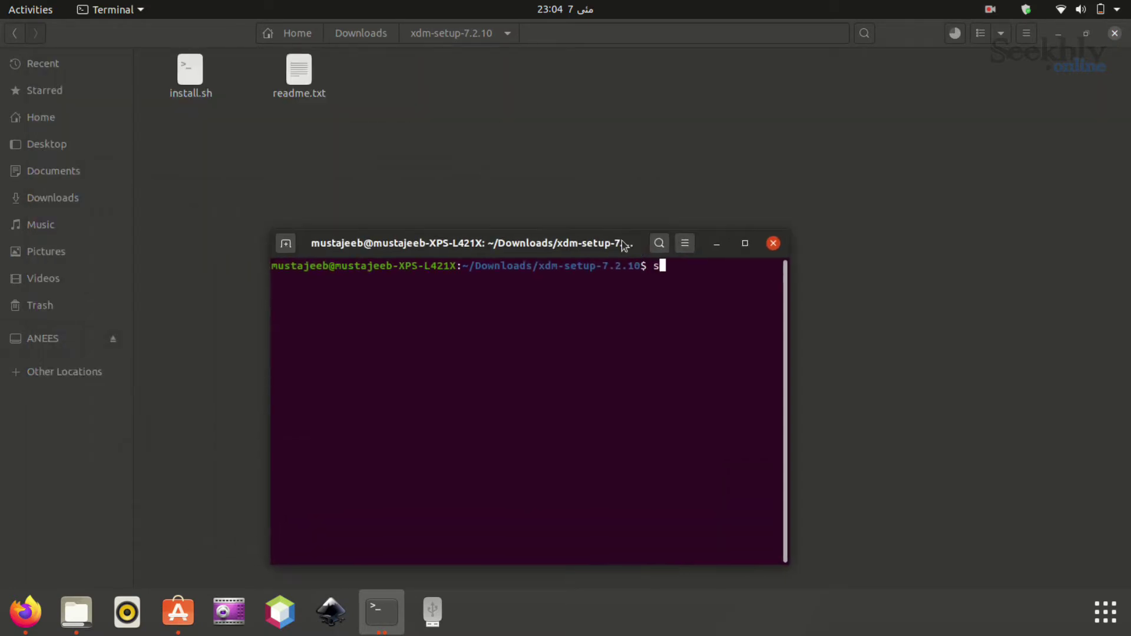
pyautogui.write('udo a')
pyautogui.write('h')
pyautogui.press('Return')
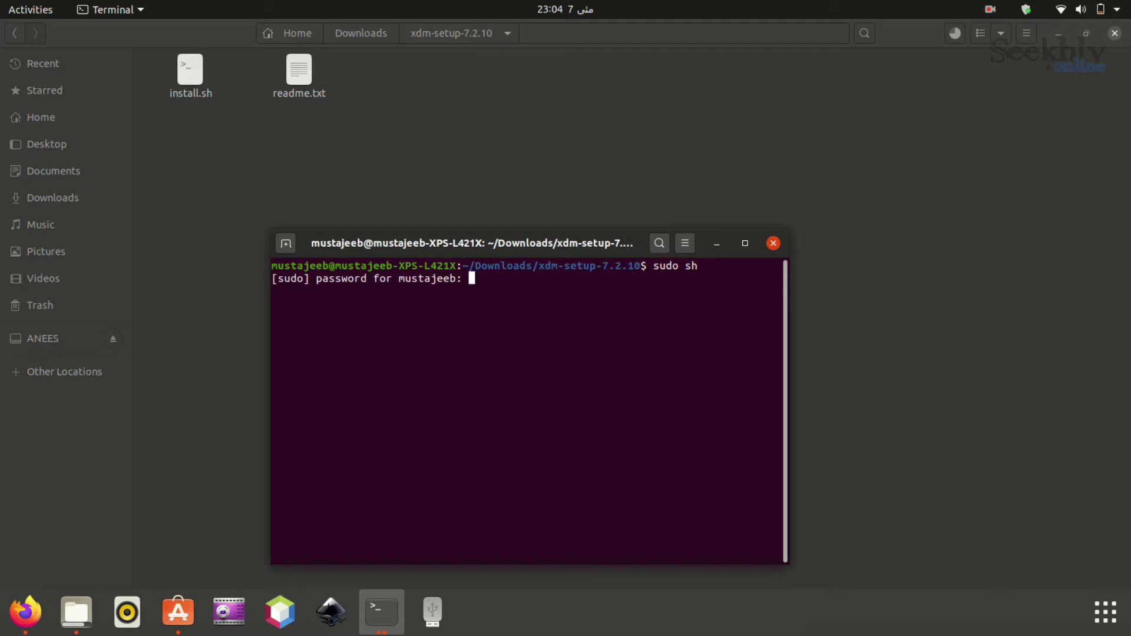
pyautogui.press('Return')
# Step: Make the installer executable with "chmod +x install.sh" and run ./install.sh
pyautogui.write('chmod +x install')
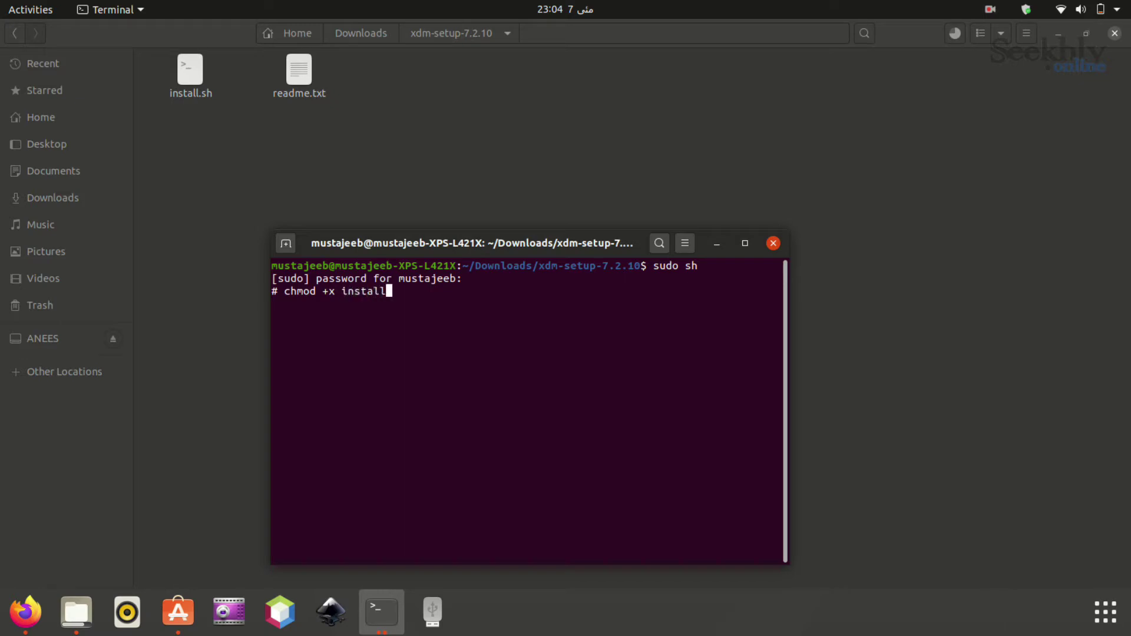
pyautogui.write('.sh')
pyautogui.press('Return')
pyautogui.write('./install.s')
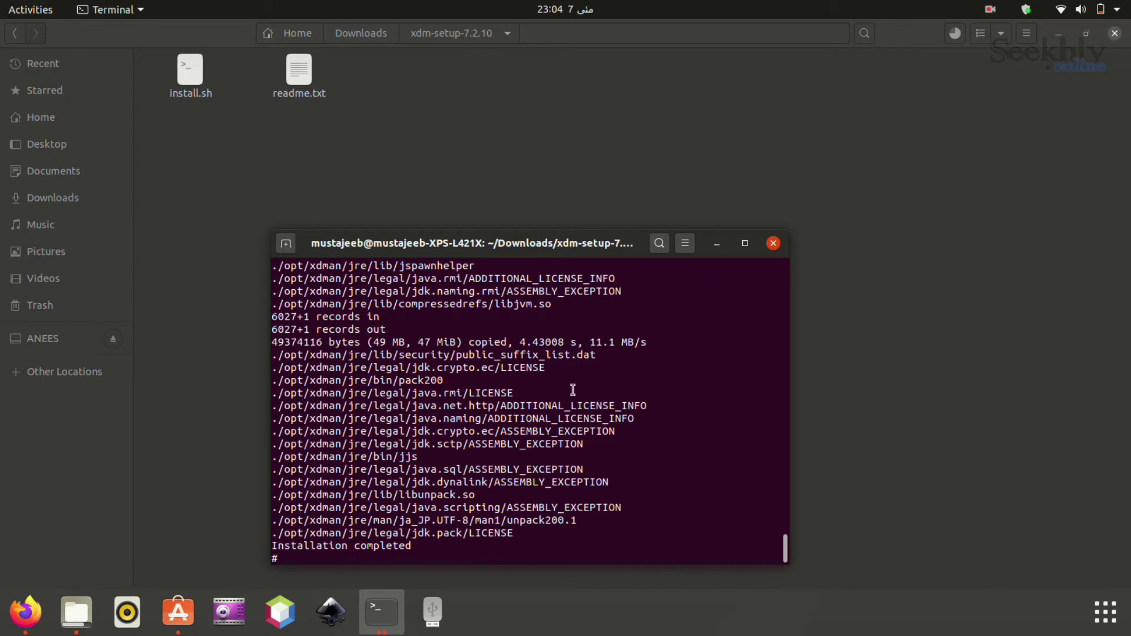
# Step: Minimize the terminal, open readme.txt and copy the launch command "xdman" from instruction 4
pyautogui.click(716, 244)
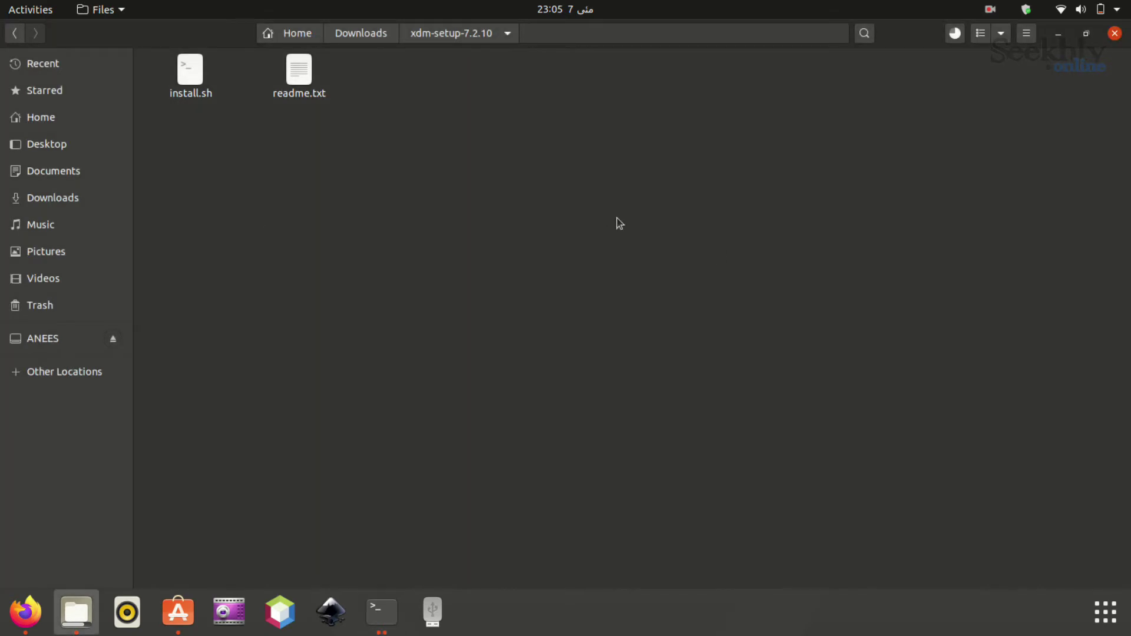
pyautogui.doubleClick(299, 76)
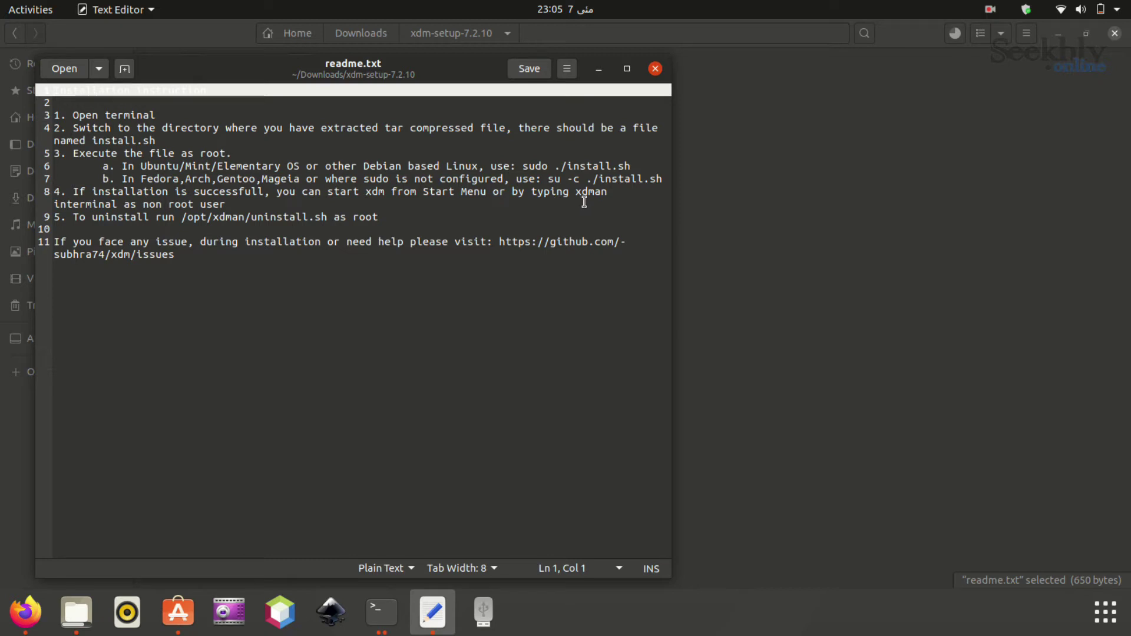
pyautogui.moveTo(579, 193)
pyautogui.mouseDown()
pyautogui.moveTo(595, 196)
pyautogui.moveTo(573, 196)
pyautogui.mouseUp()
pyautogui.press('cmd+c')
pyautogui.click(611, 204)
pyautogui.click(608, 195)
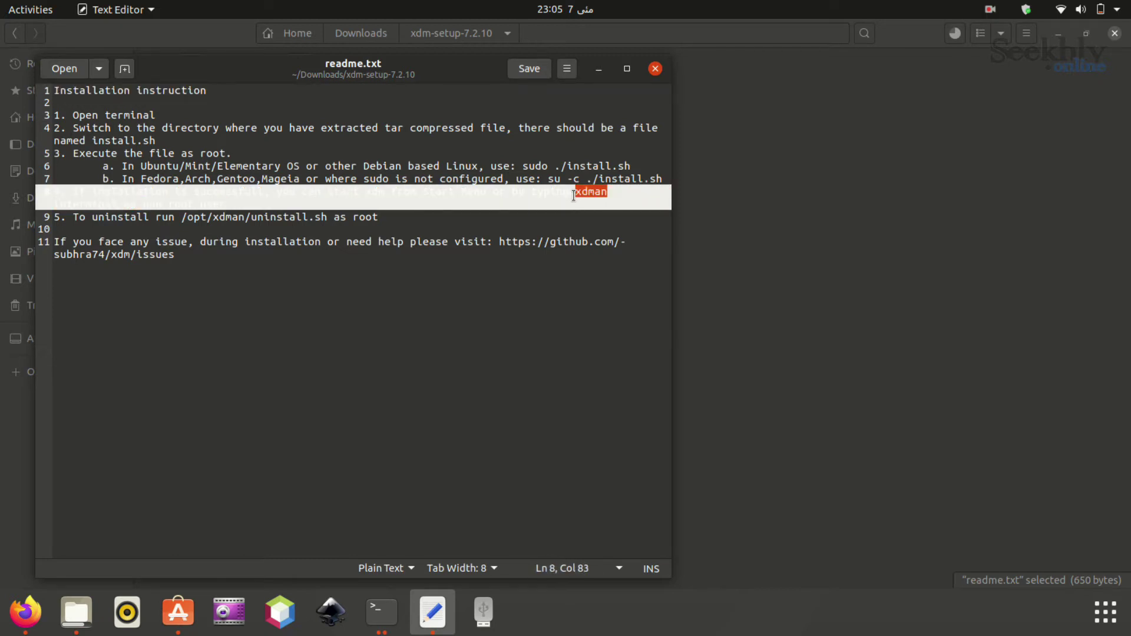
# Step: Close the readme, launch XDM by running the copied xdman command in the terminal, and minimize the terminal
pyautogui.click(655, 68)
pyautogui.hotkey('alt', 'Tab')
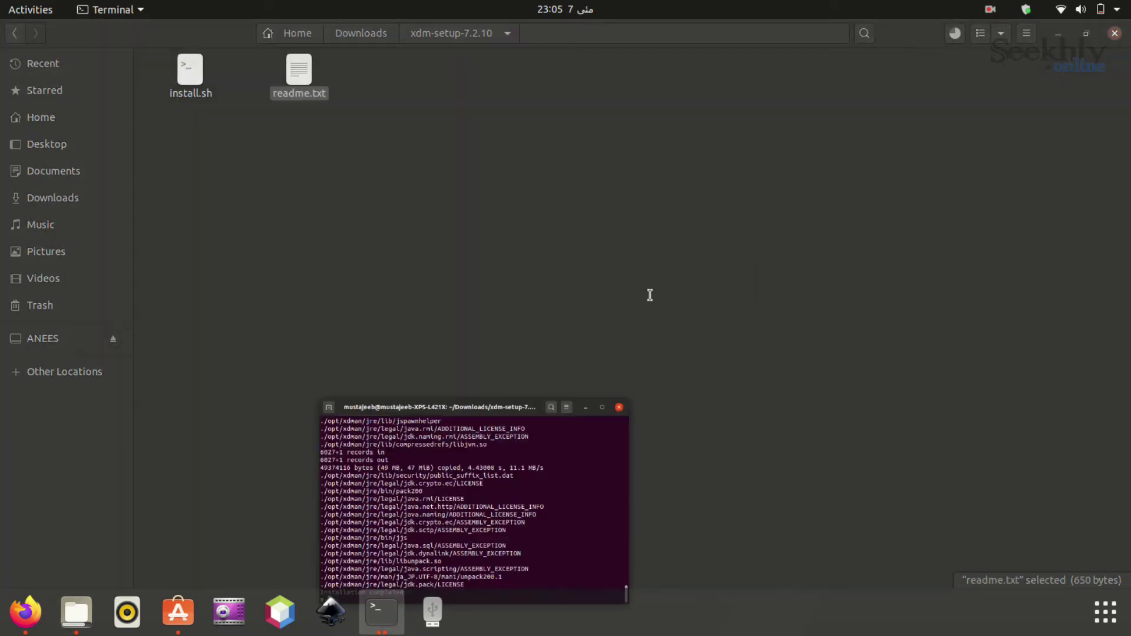
pyautogui.rightClick(690, 424)
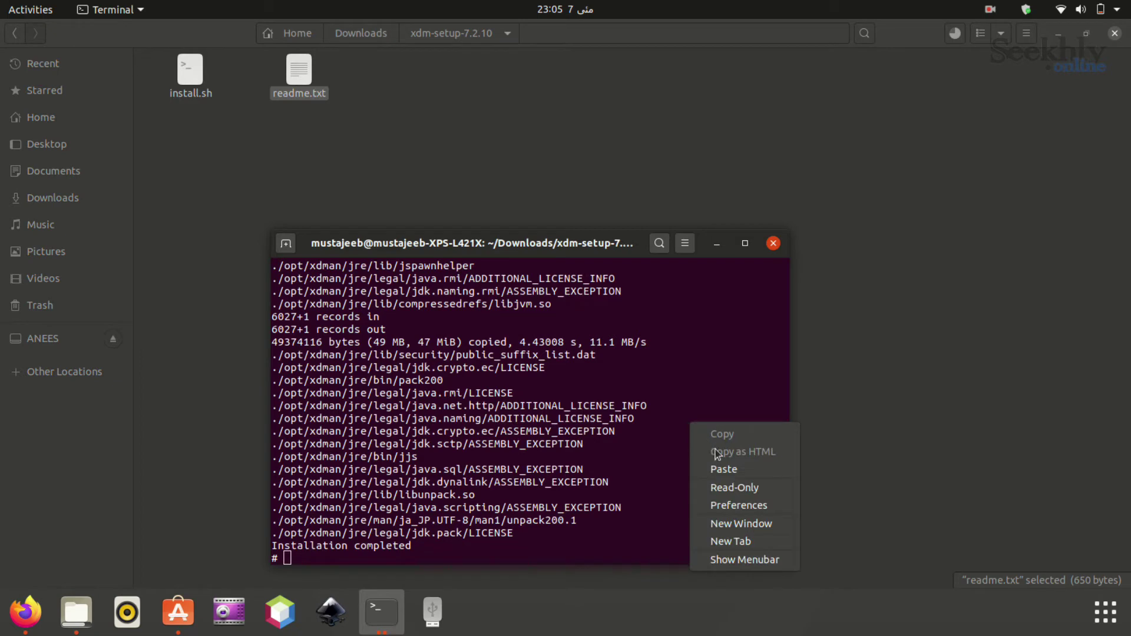
pyautogui.click(724, 469)
pyautogui.press('Return')
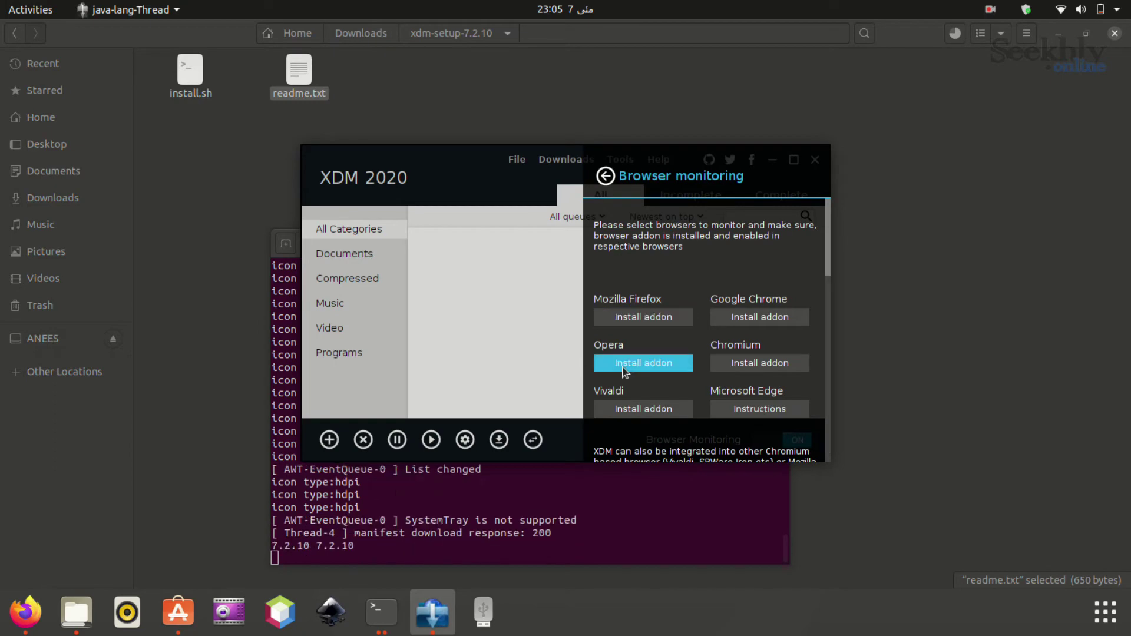
pyautogui.click(666, 525)
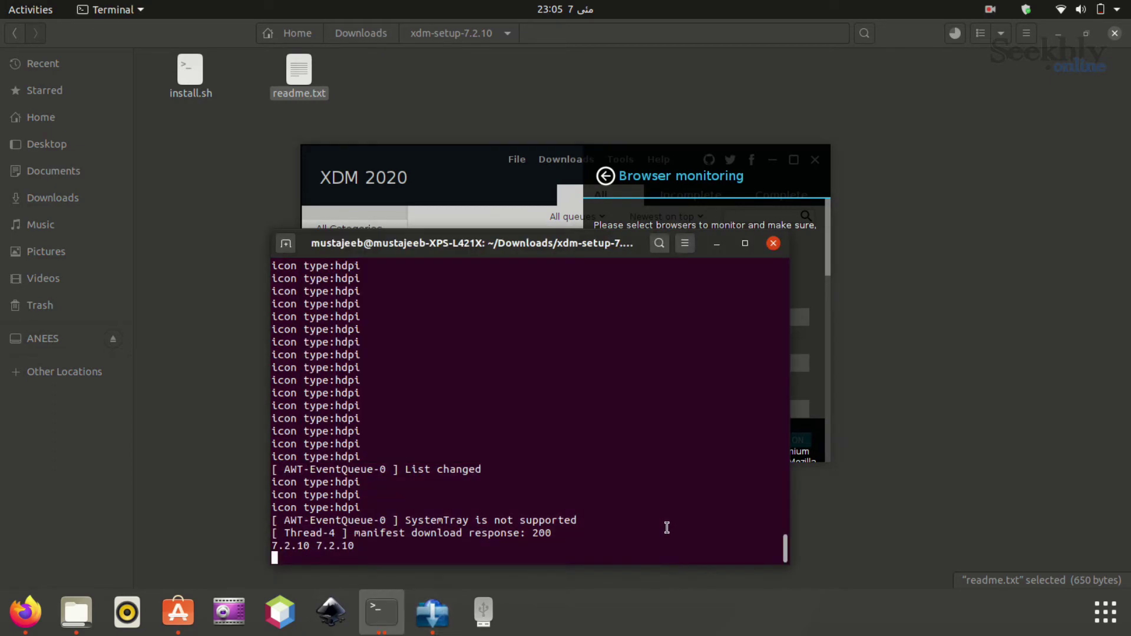
pyautogui.click(721, 250)
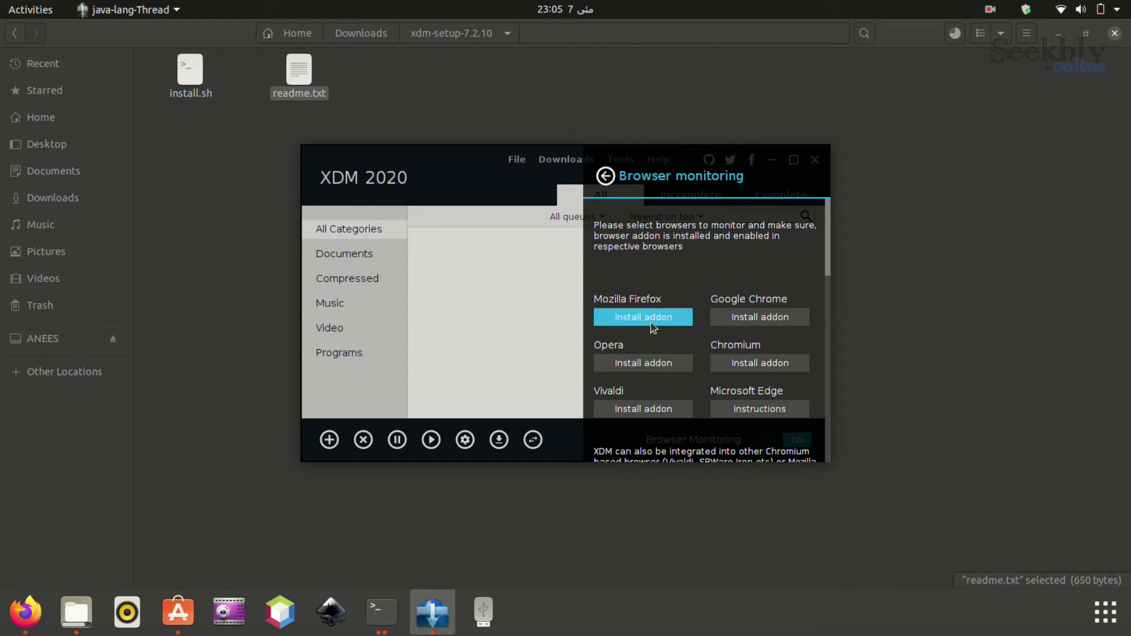
# Step: Switch to Firefox and open its Add-ons Manager from the browser preferences
pyautogui.click(25, 612)
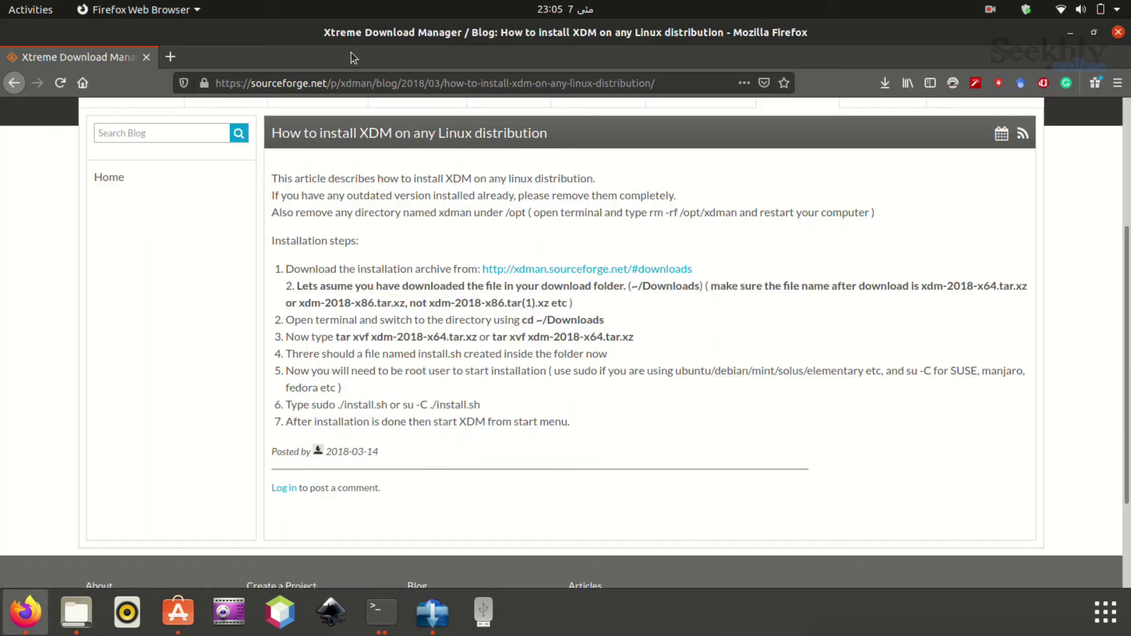
pyautogui.click(170, 56)
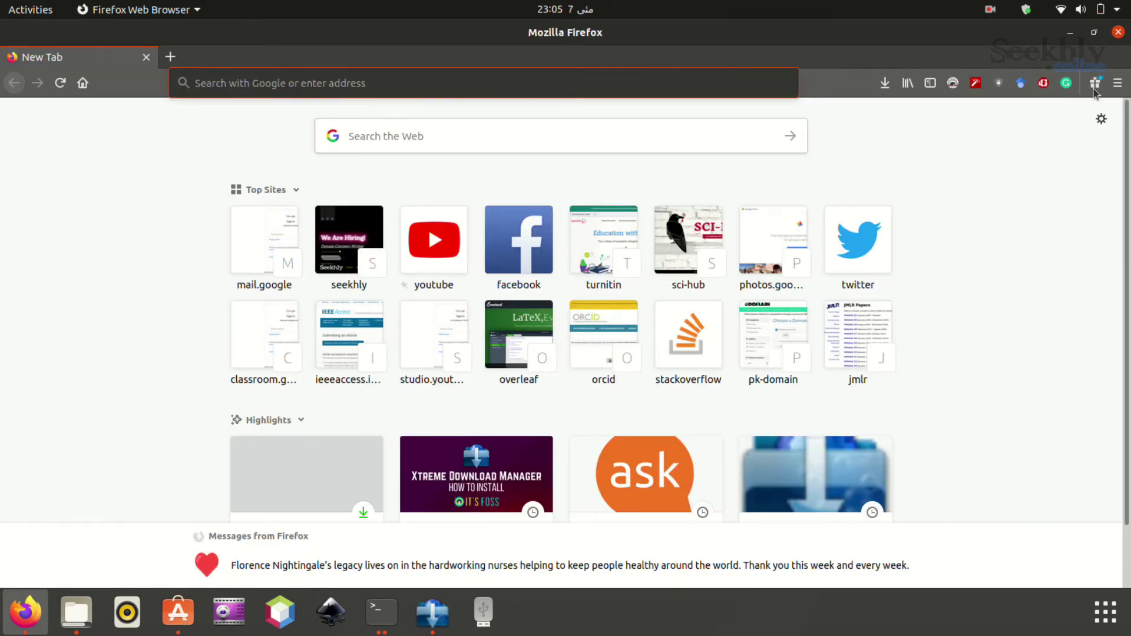
pyautogui.click(1117, 83)
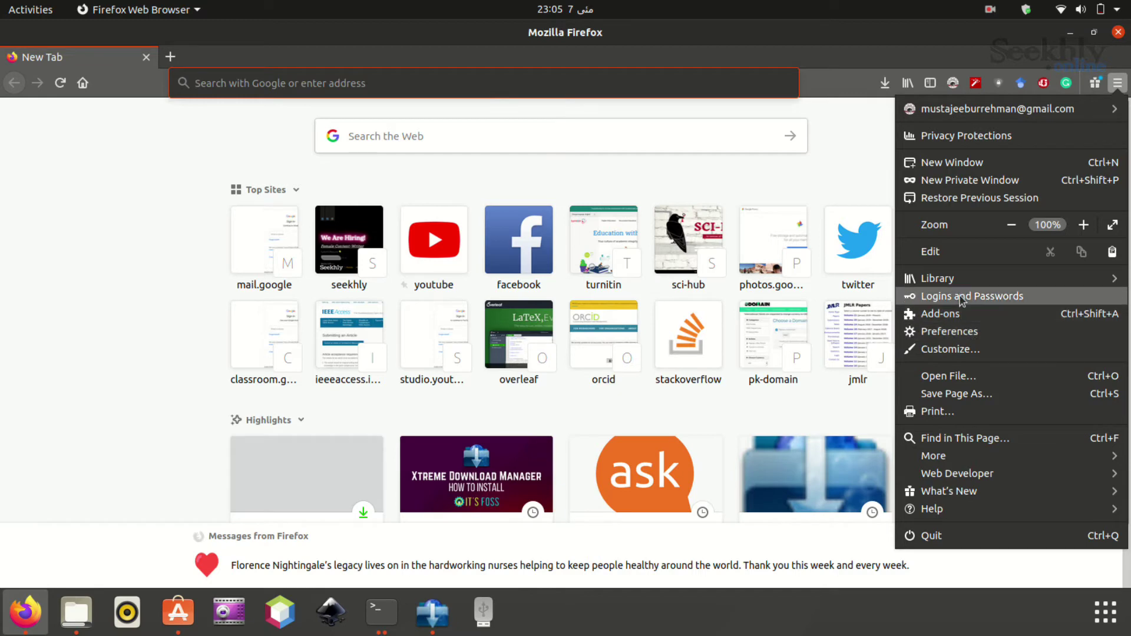
pyautogui.click(961, 333)
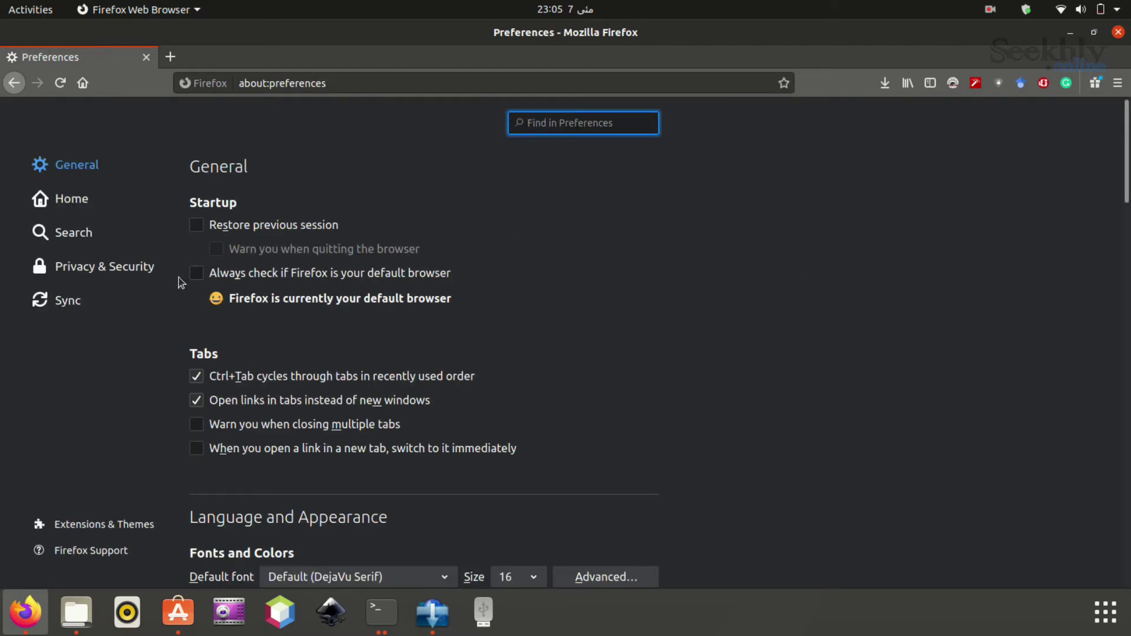
pyautogui.click(97, 524)
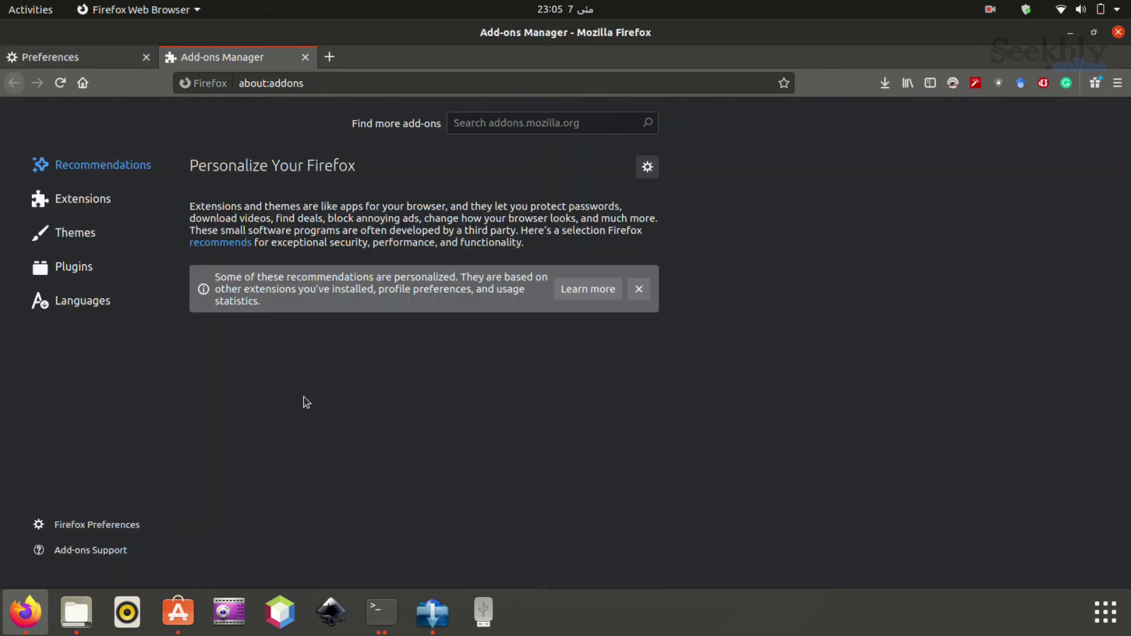
# Step: Search for extensions matching "XDMAN" from the Add-ons Manager's extensions page and look through the results
pyautogui.click(88, 200)
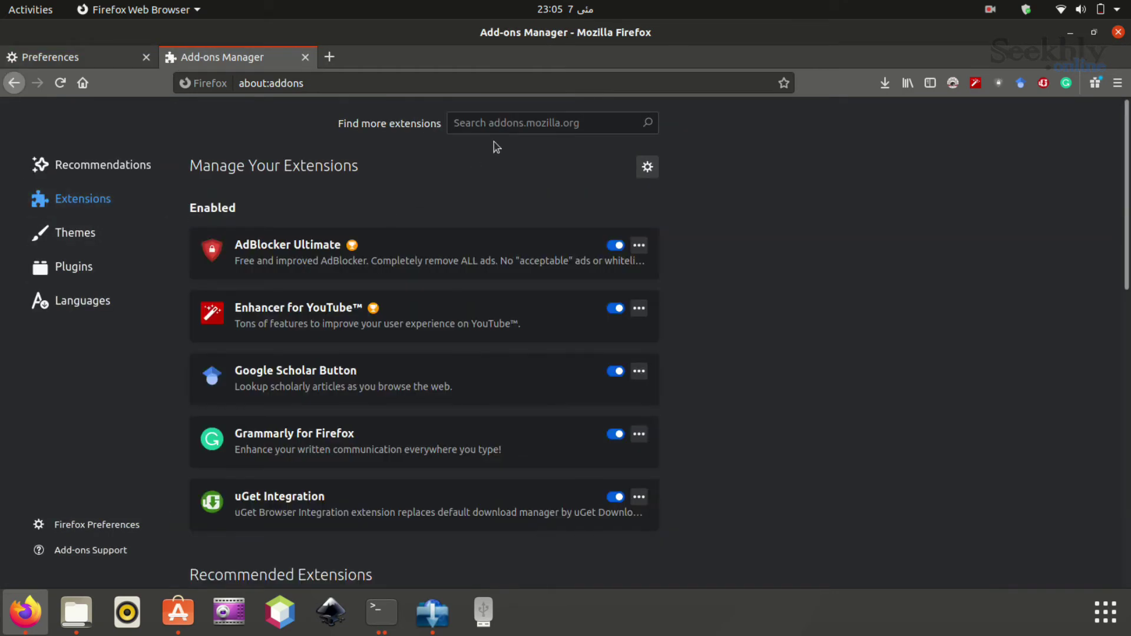
pyautogui.click(516, 121)
pyautogui.write('X')
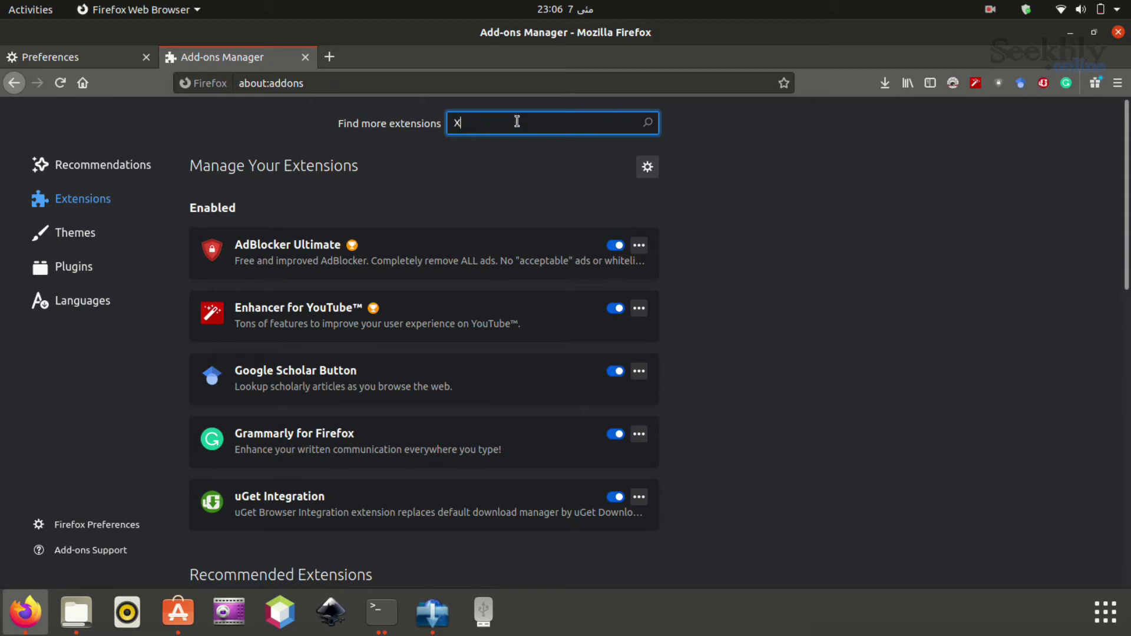
pyautogui.write('DMAN')
pyautogui.press('Return')
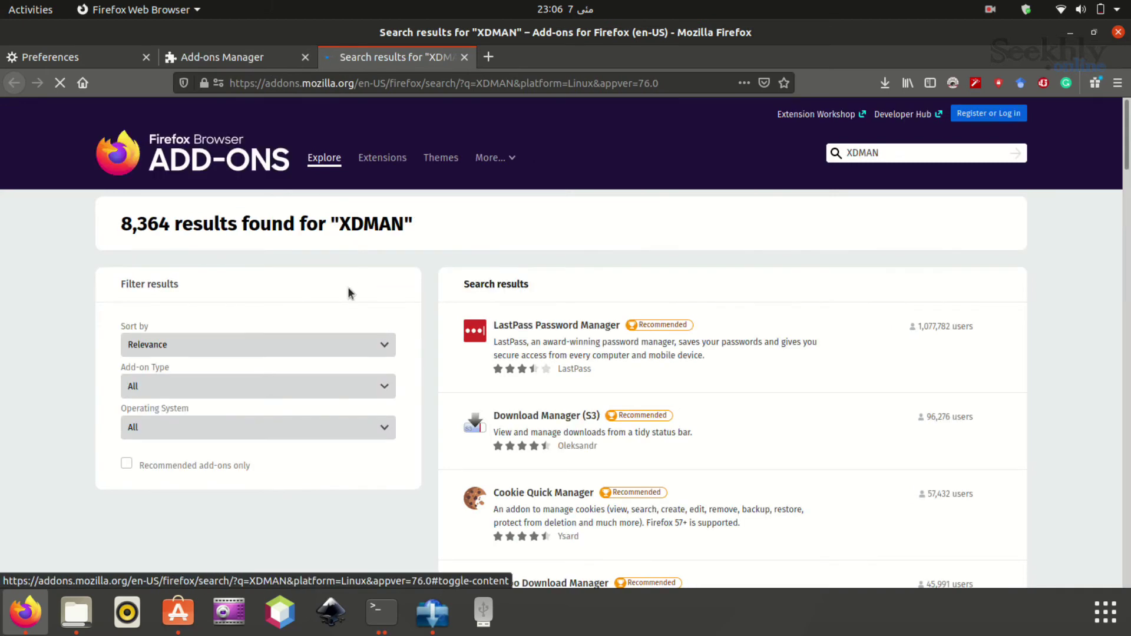
pyautogui.scroll(-2, 496, 439)
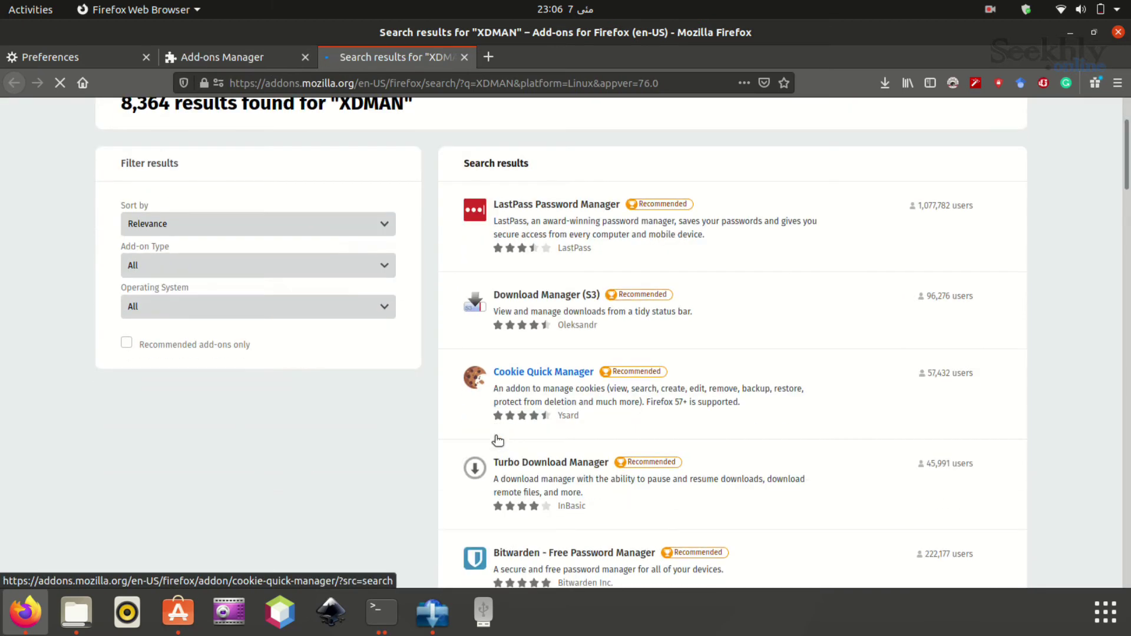
pyautogui.scroll(-4, 498, 438)
pyautogui.scroll(5, 496, 439)
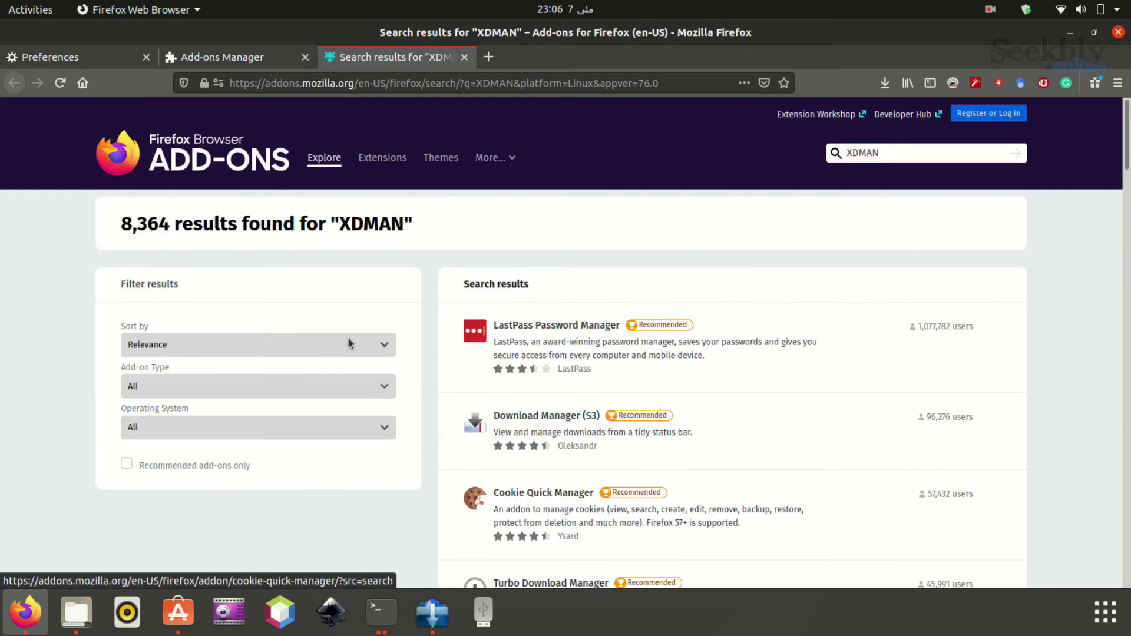
# Step: Search the Firefox add-ons site for "XDM" and open the XDM Browser Monitor extension page
pyautogui.doubleClick(878, 153)
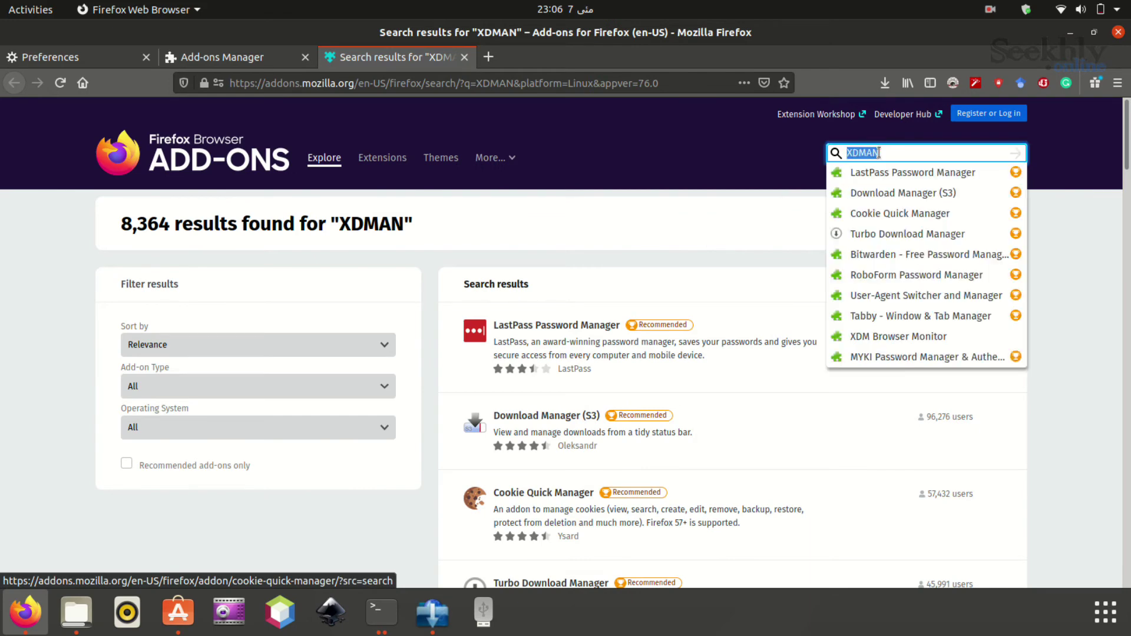
pyautogui.write('XDM')
pyautogui.press('Return')
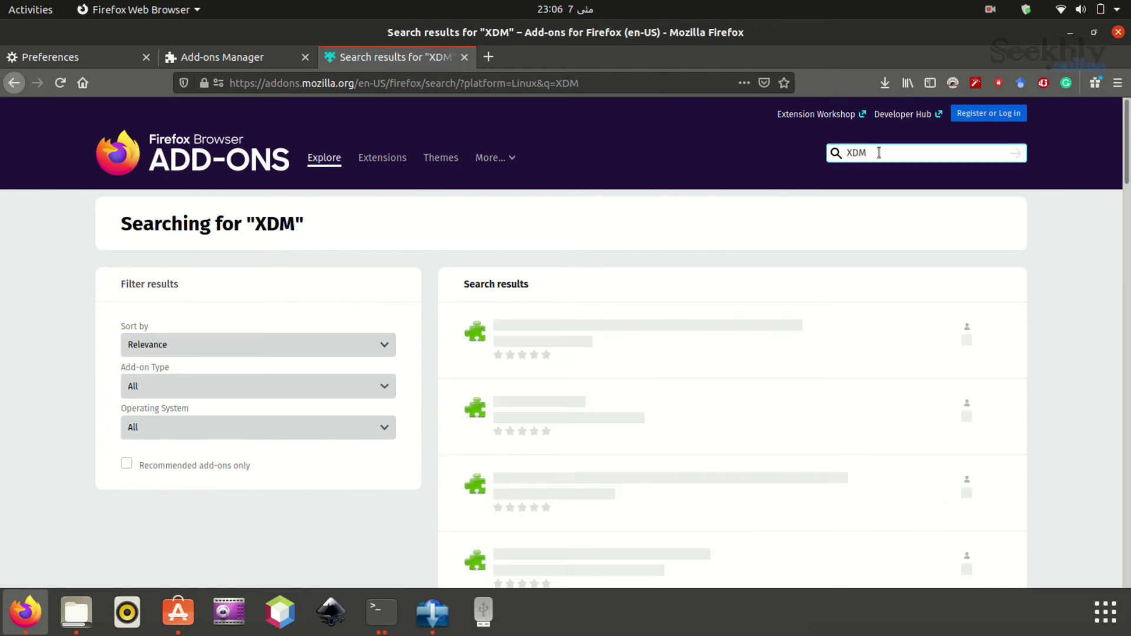
pyautogui.click(672, 334)
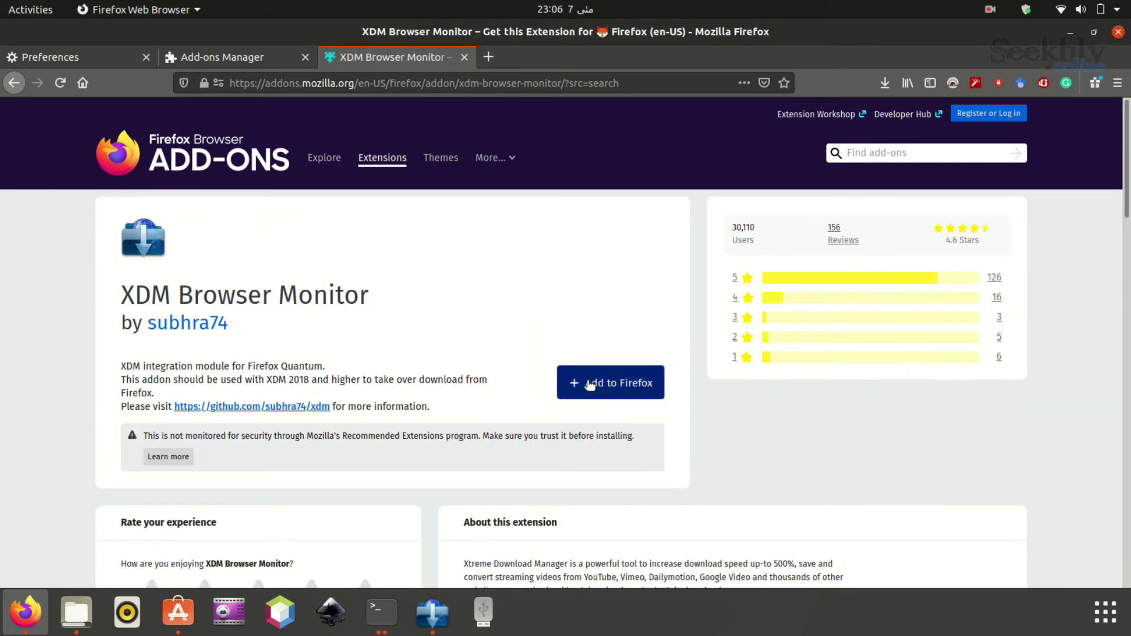
# Step: Install the XDM Browser Monitor extension in Firefox, granting its requested permissions and dismissing the closing notice
pyautogui.click(589, 384)
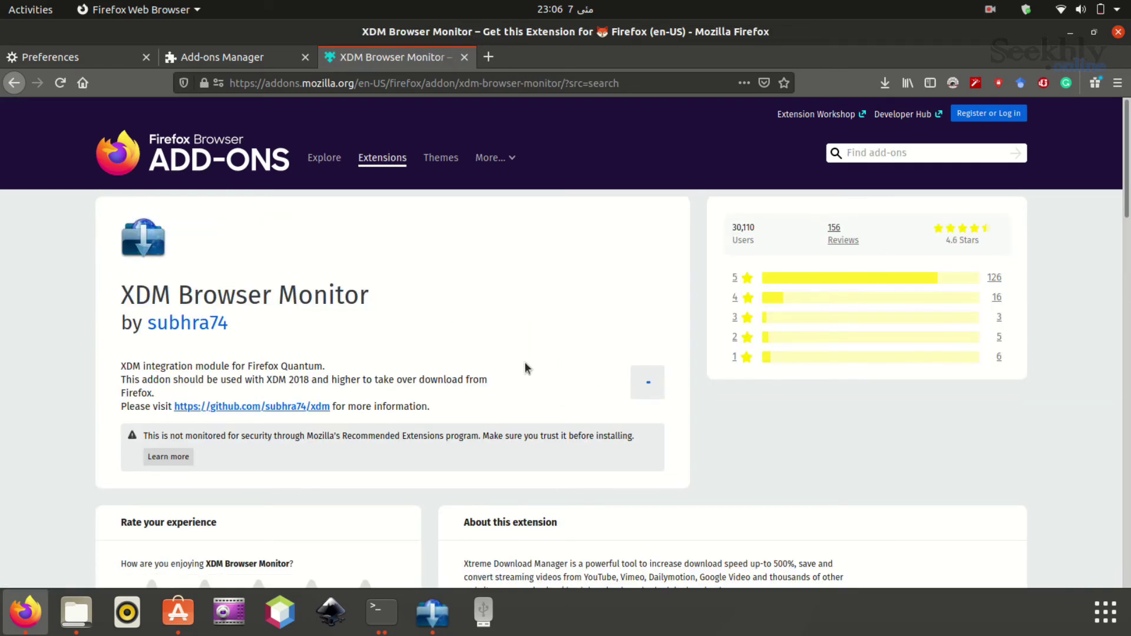
pyautogui.click(465, 210)
pyautogui.click(920, 188)
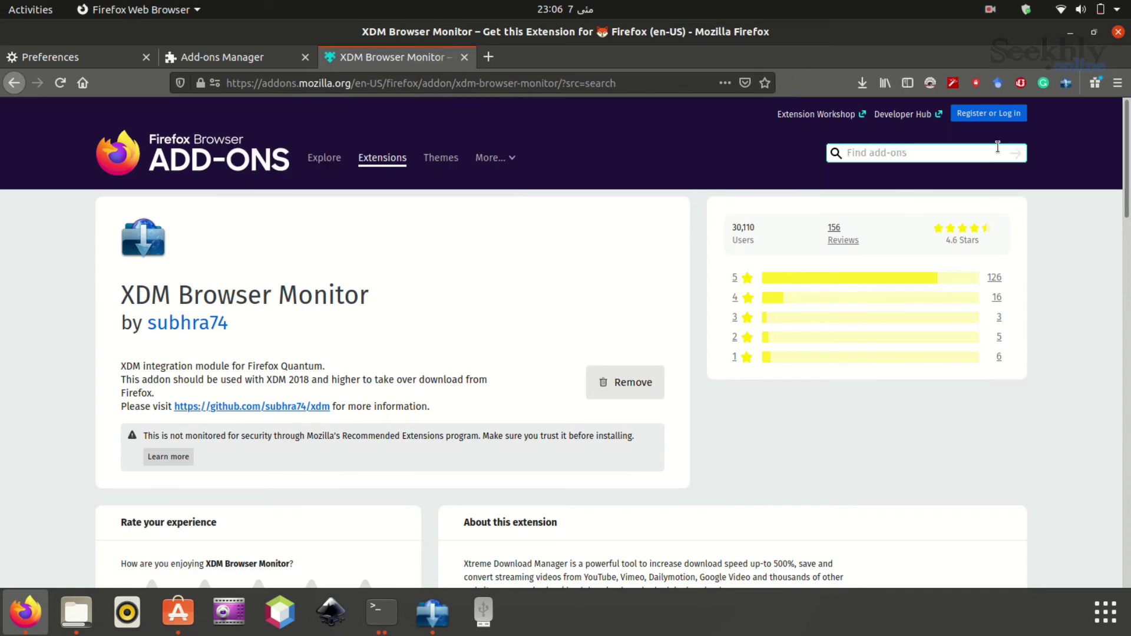
# Step: Switch to XDM, leave its Browser monitoring page, and close the XDM window
pyautogui.click(430, 613)
pyautogui.rightClick(437, 617)
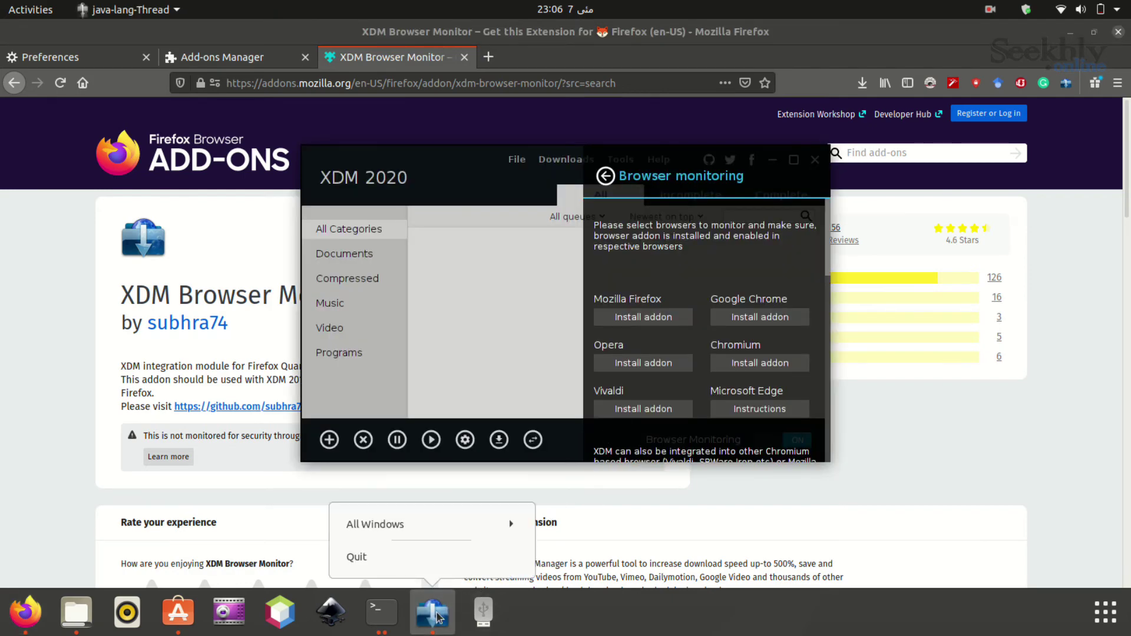
pyautogui.click(432, 619)
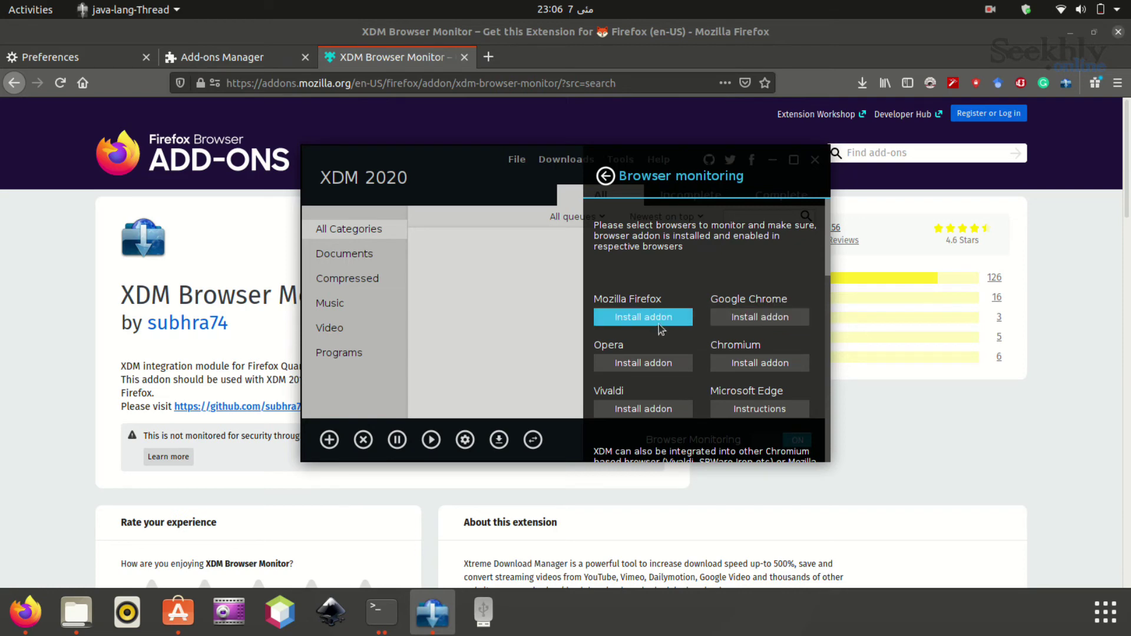
pyautogui.click(606, 176)
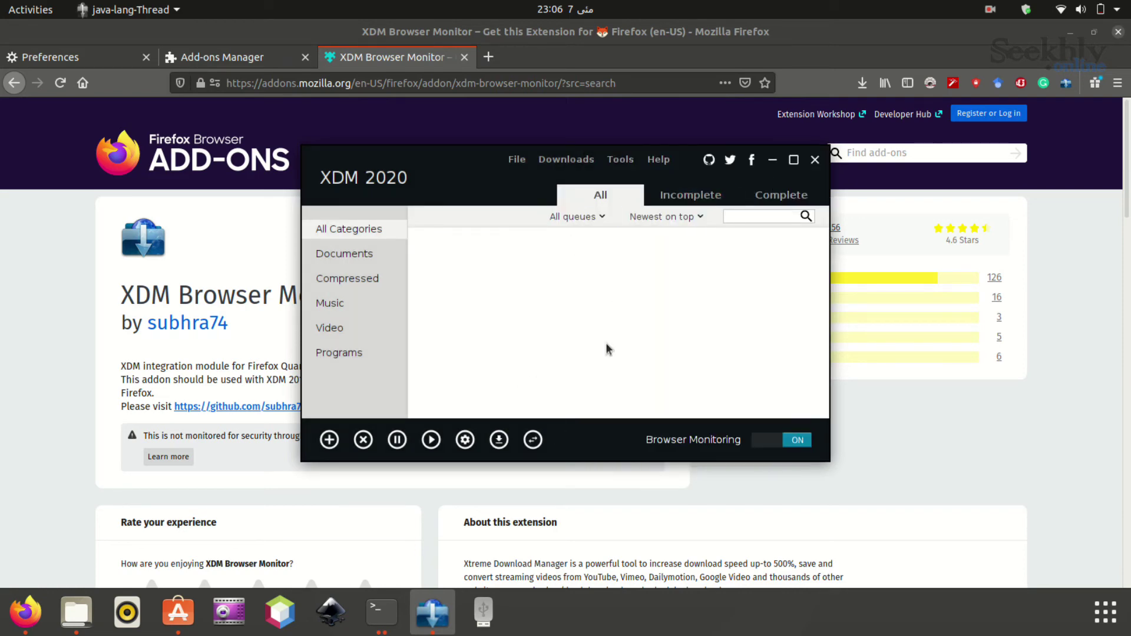
pyautogui.click(815, 160)
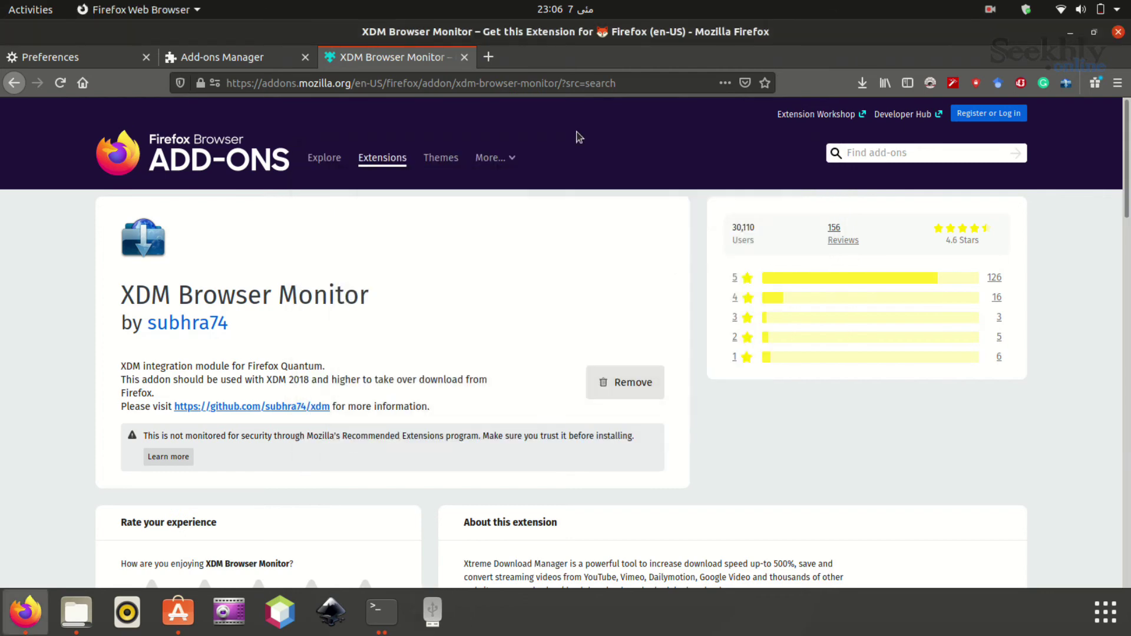
# Step: Load YouTube in a new Firefox tab and open the Dirilis Ertugrul Ghazi Turkish Drama Serial video
pyautogui.click(488, 57)
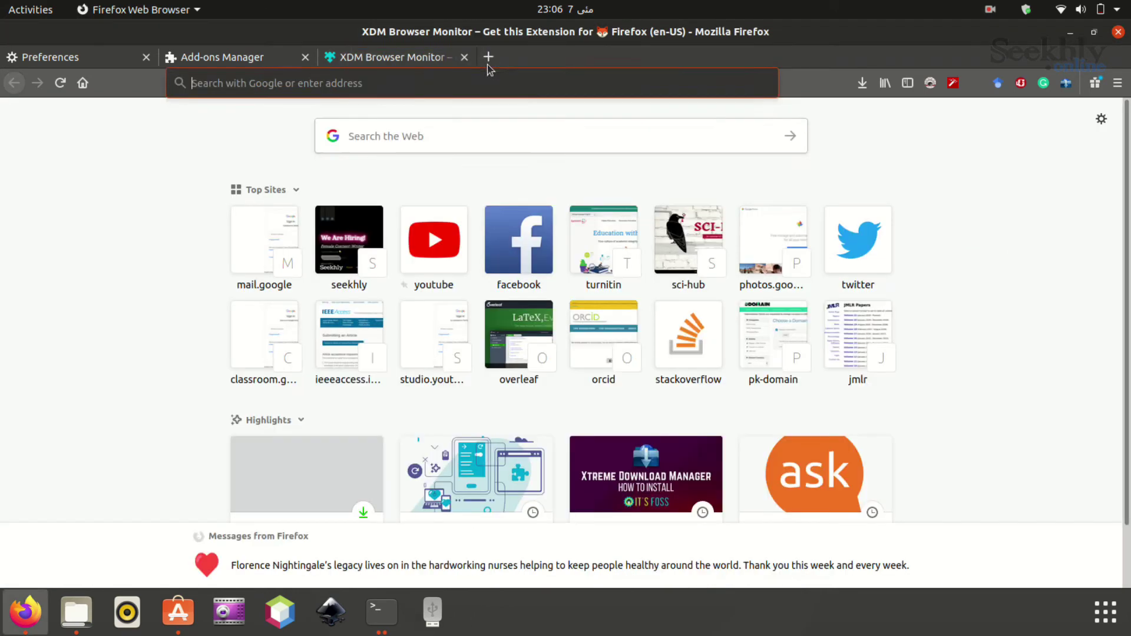
pyautogui.click(460, 215)
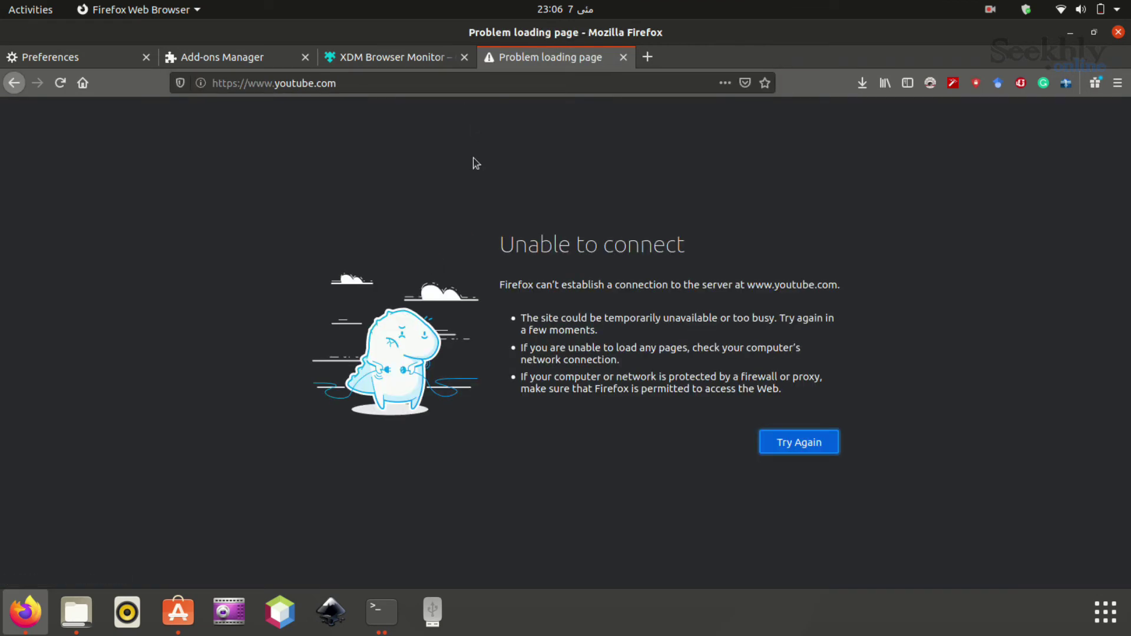
pyautogui.click(823, 443)
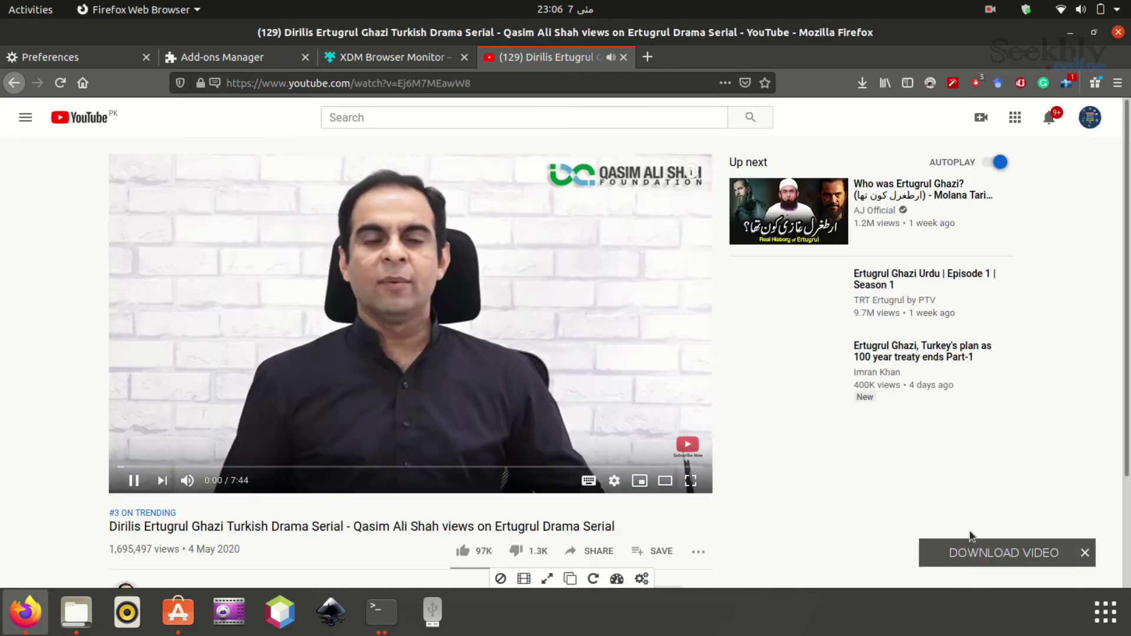
# Step: Start downloading the playing video through XDM in 480p with the Original format, and pause the download
pyautogui.click(1001, 553)
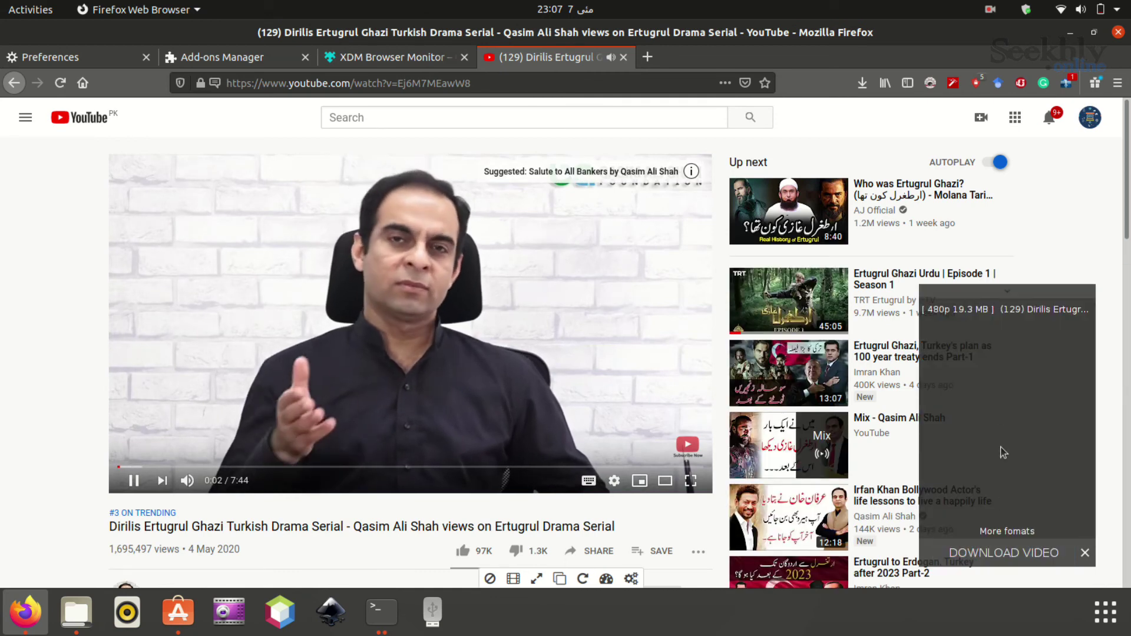
pyautogui.click(1010, 310)
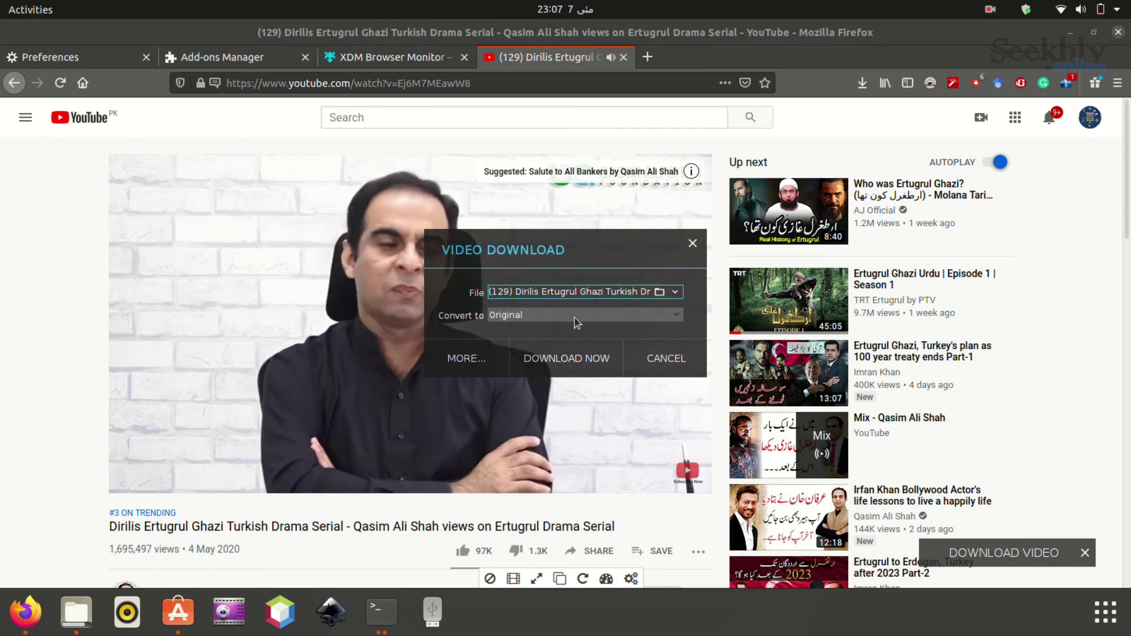
pyautogui.click(566, 357)
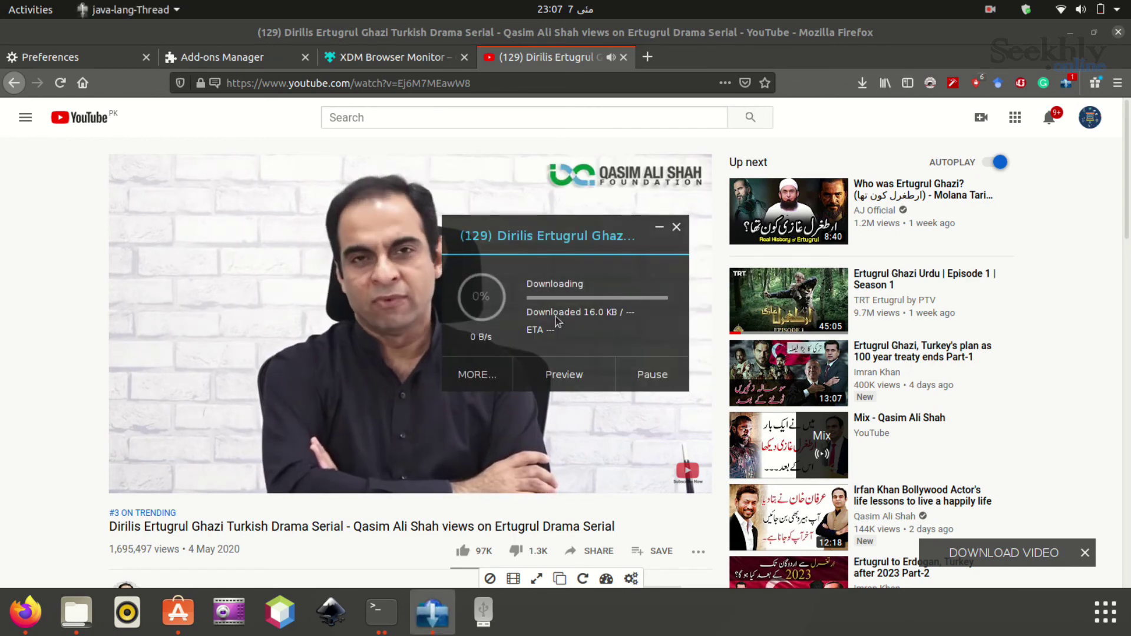
pyautogui.click(652, 375)
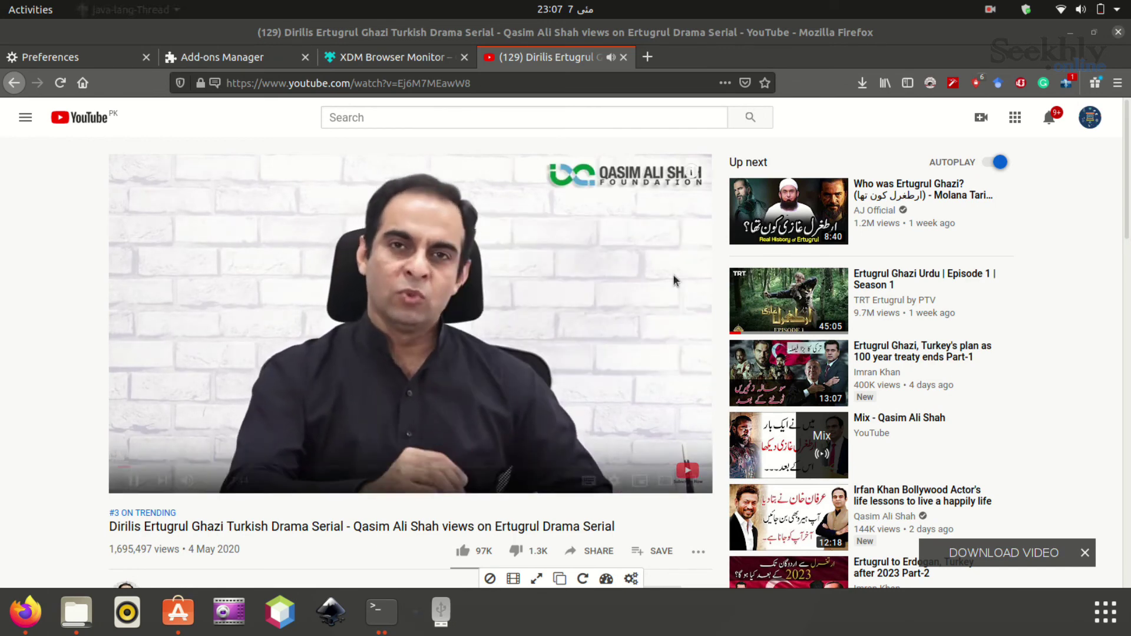
# Step: Close Firefox and the terminal window running XDM, ending its running process
pyautogui.click(1118, 33)
pyautogui.click(1114, 34)
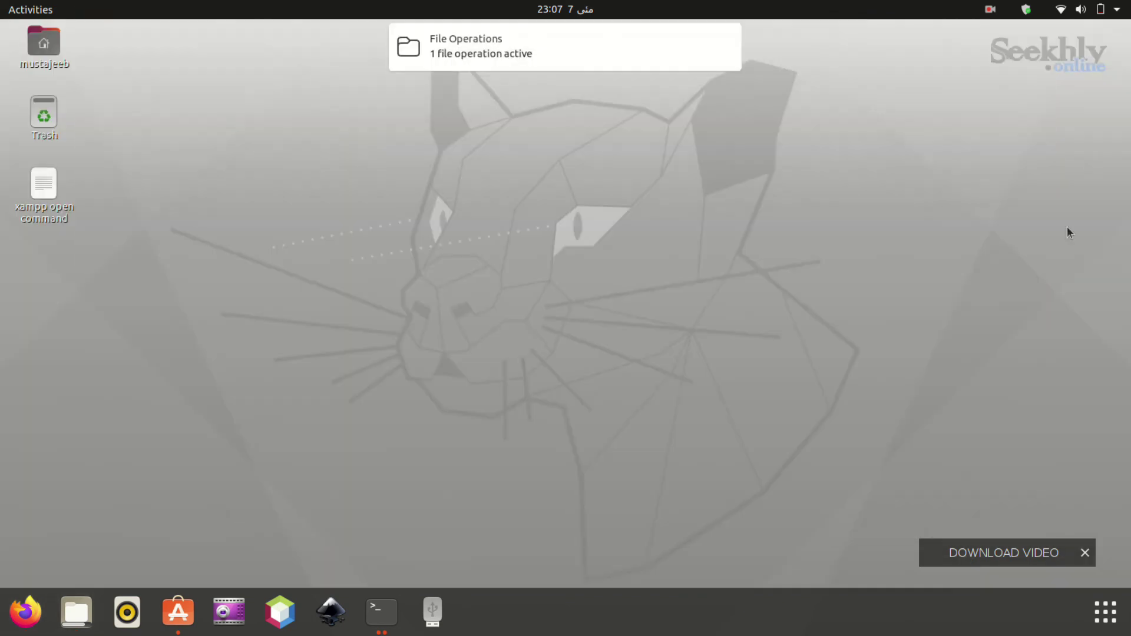
pyautogui.click(382, 623)
pyautogui.click(772, 244)
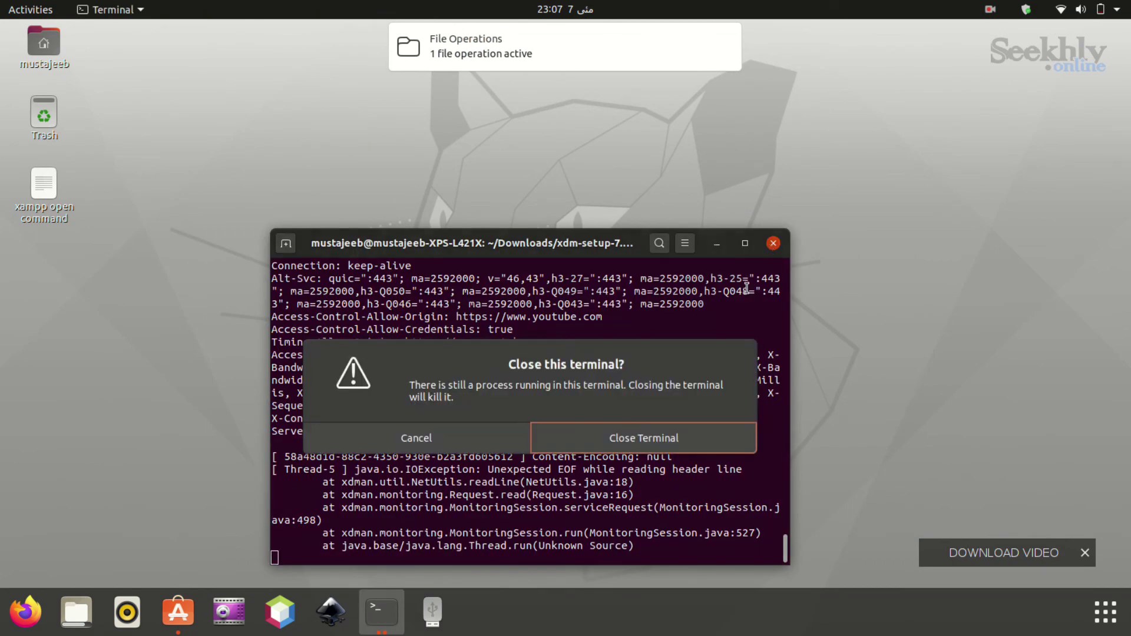
pyautogui.click(644, 434)
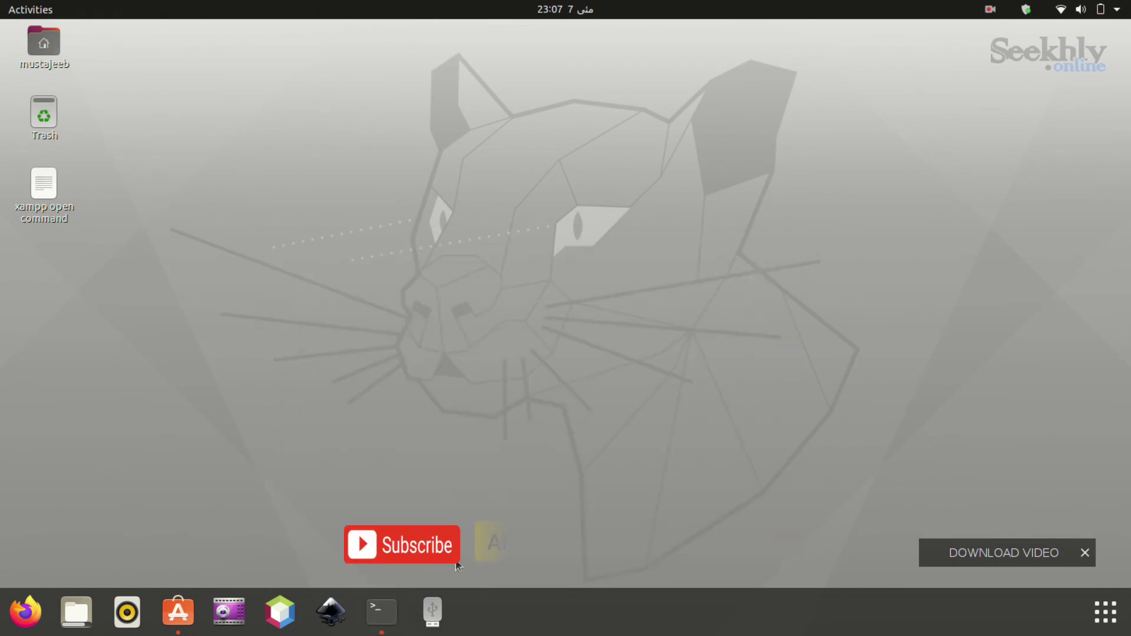
# Step: Close the remaining terminal window and dismiss the floating video download pop-up on the desktop
pyautogui.click(381, 612)
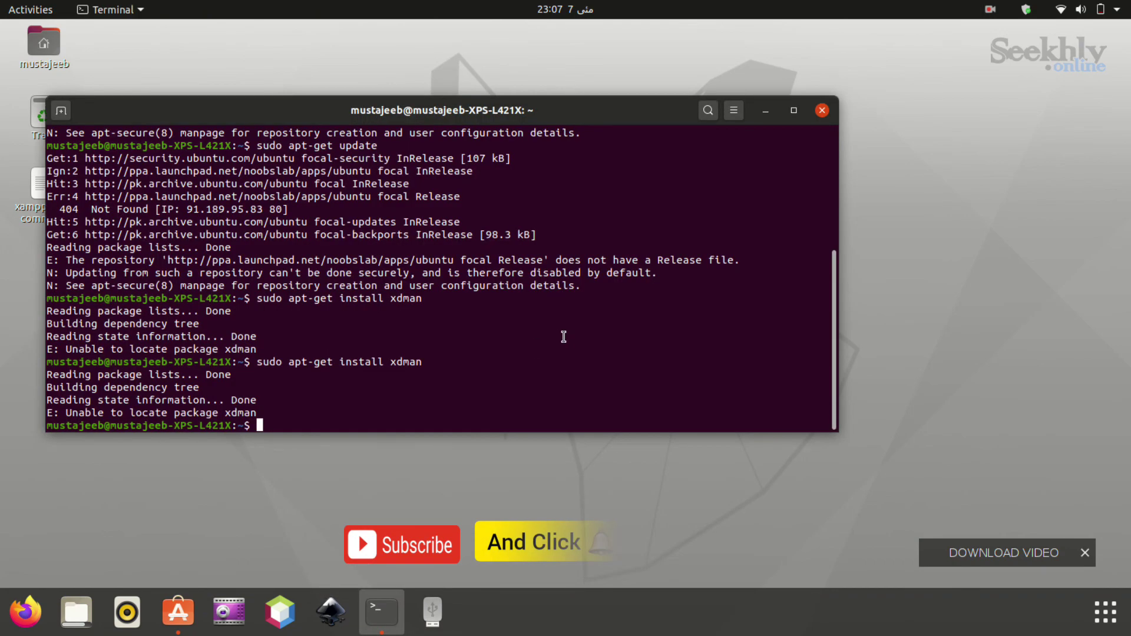
pyautogui.click(821, 110)
pyautogui.click(1084, 553)
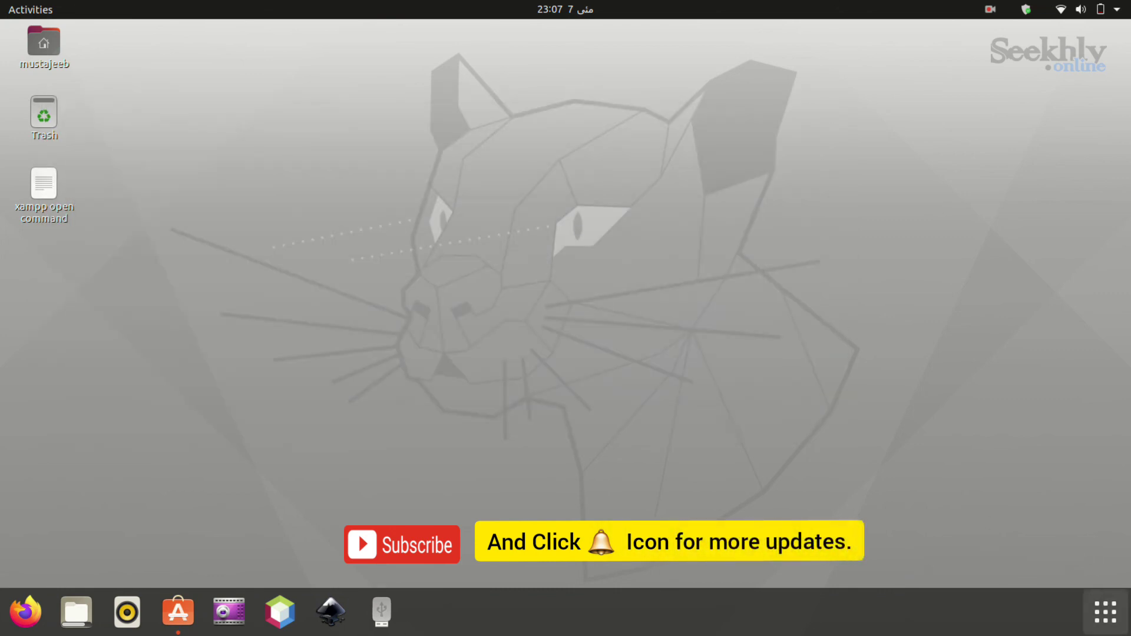
# Step: Find Xtreme Download Manager among the installed applications by searching "xdm", and launch it
pyautogui.click(1105, 612)
pyautogui.write('xdml')
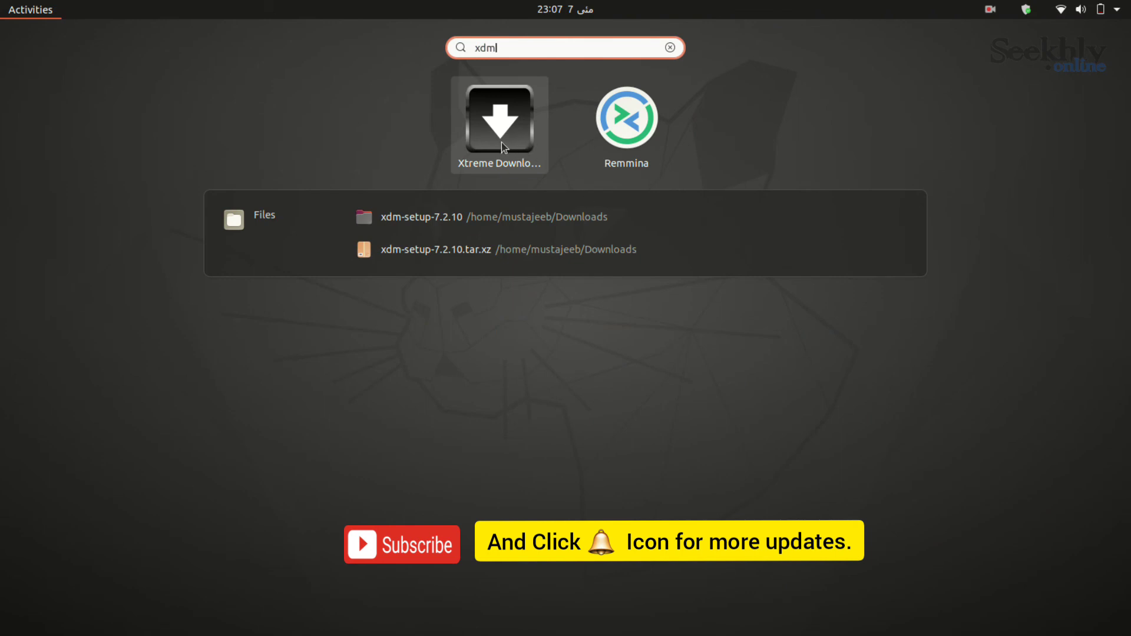
pyautogui.click(507, 147)
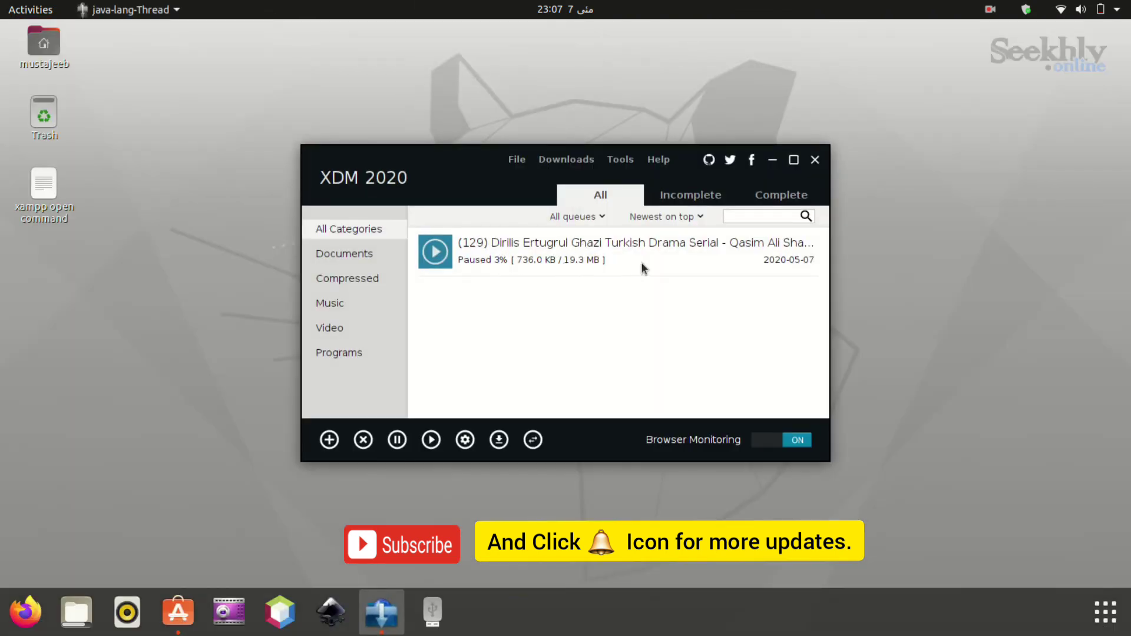
# Step: Delete the paused video download from the XDM list and close the XDM window
pyautogui.rightClick(643, 268)
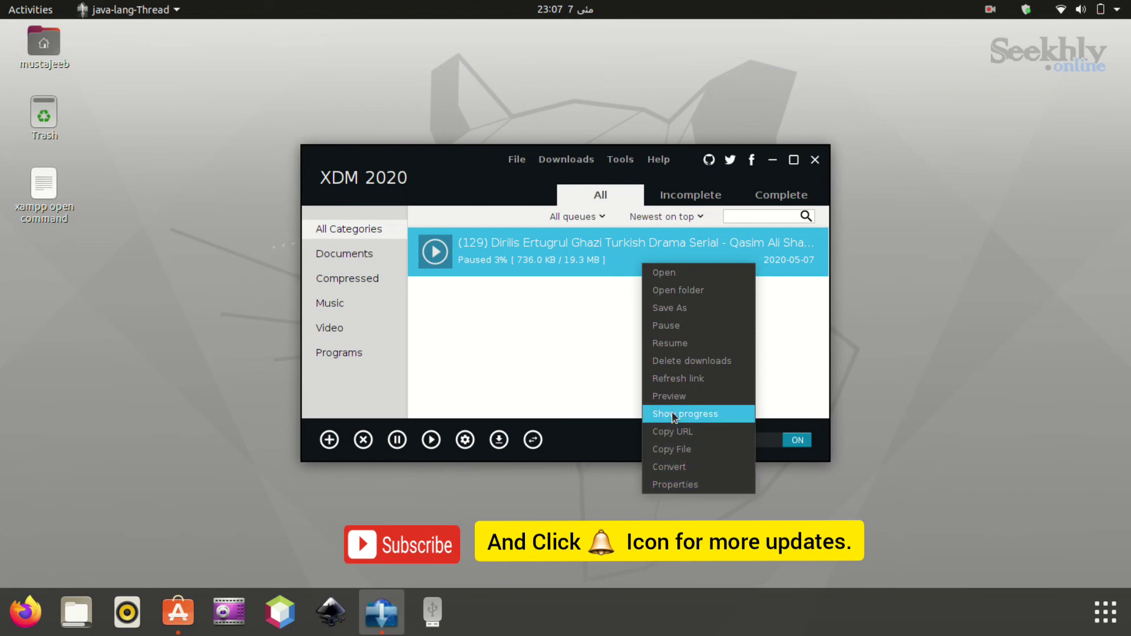
pyautogui.click(363, 440)
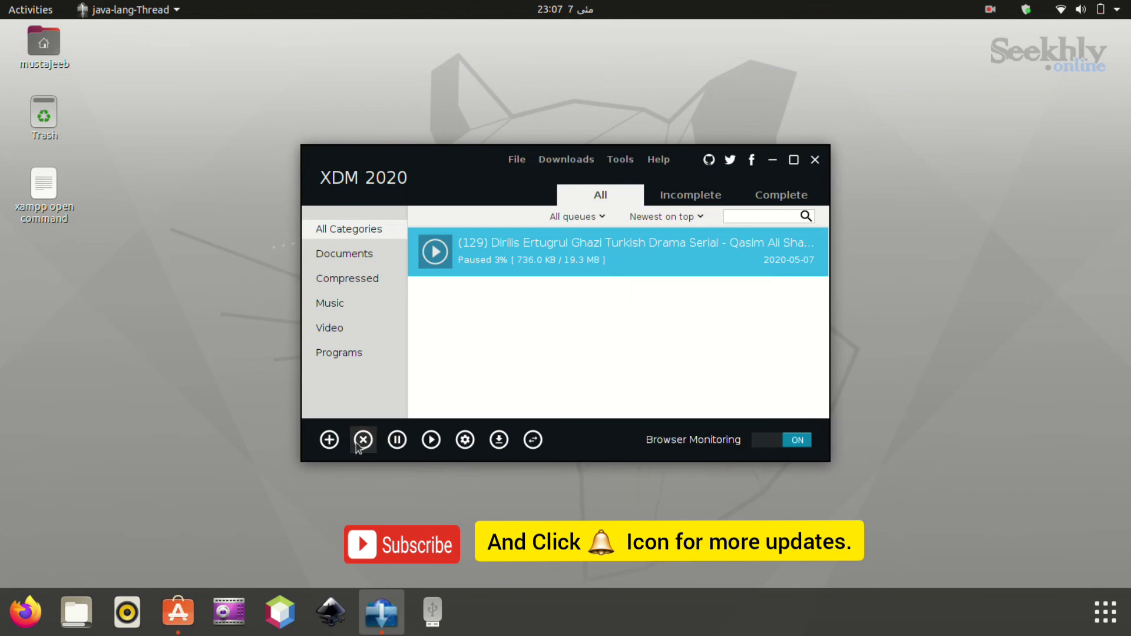
pyautogui.click(542, 360)
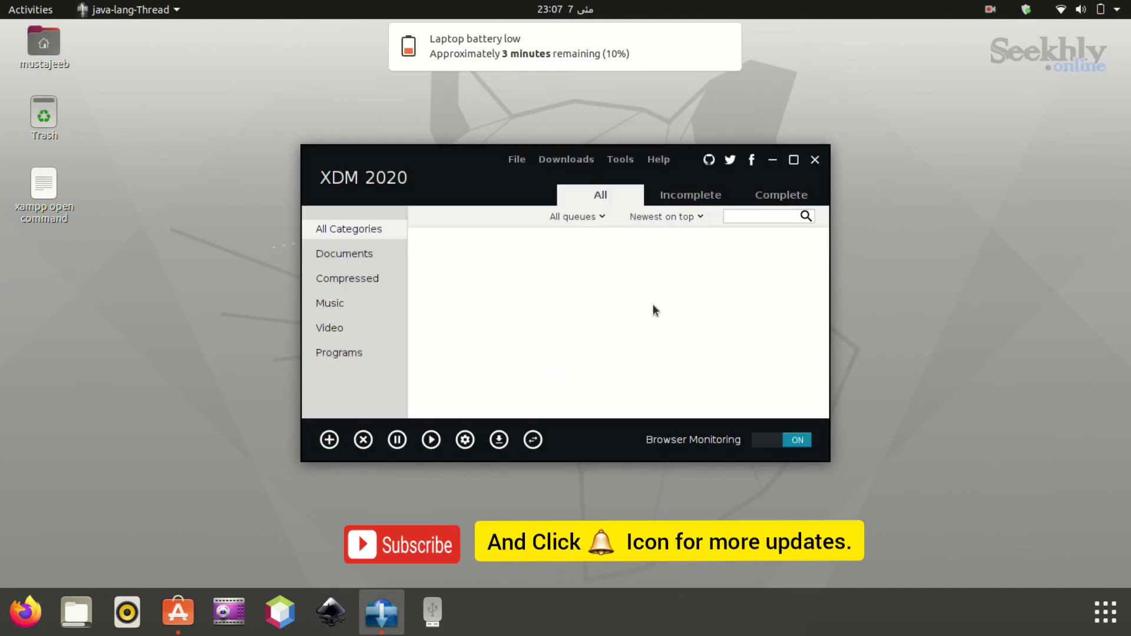
pyautogui.click(821, 167)
pyautogui.click(990, 9)
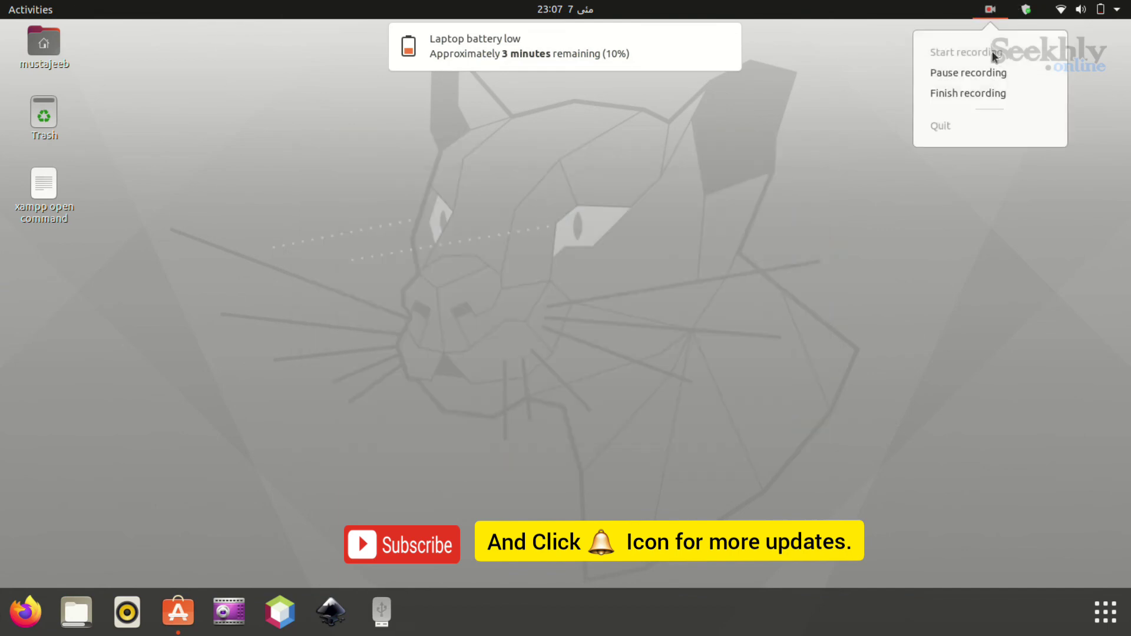